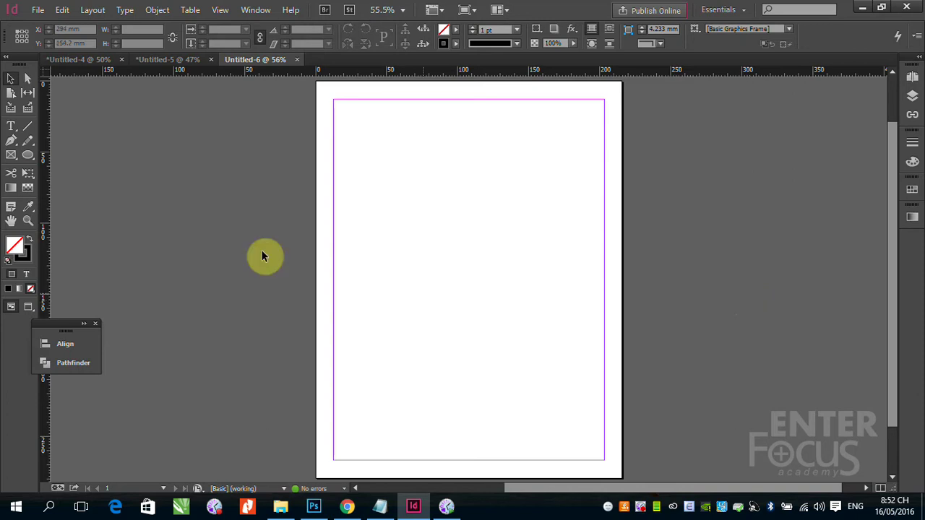
# Step: Create a text frame about 190.5 × 59.5 mm across the upper page margins and enter VIETNAM in it
pyautogui.click(11, 126)
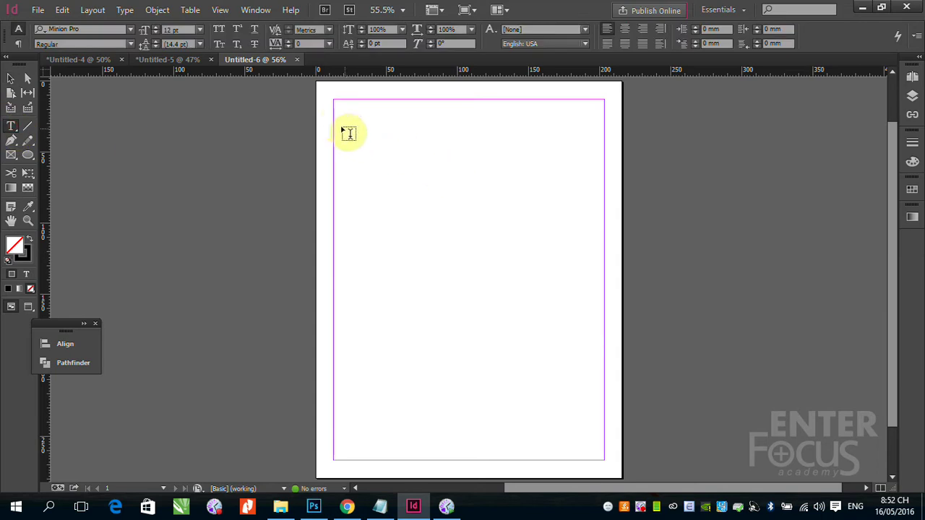
pyautogui.moveTo(334, 112); pyautogui.dragTo(605, 196)
pyautogui.write('Y')
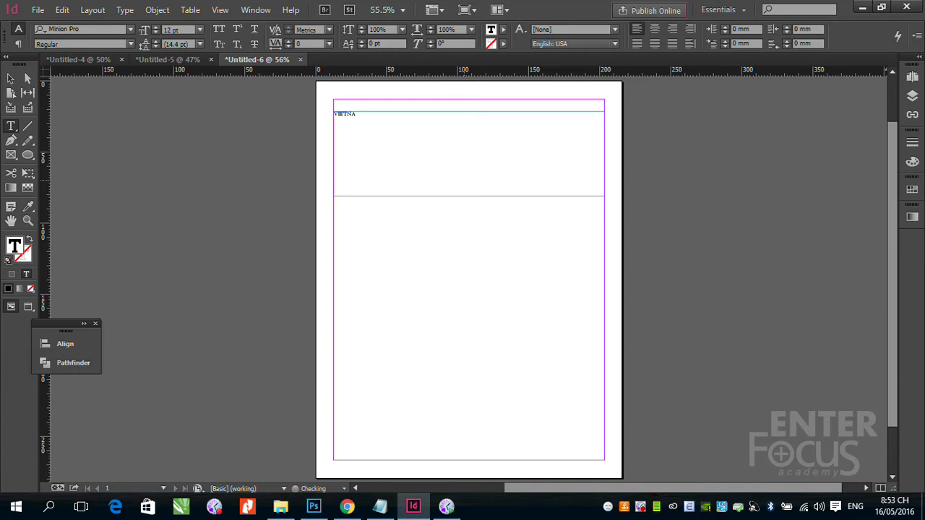
# Step: Enlarge the VIETNAM text to 84 pt with its frame selected
pyautogui.click(10, 78)
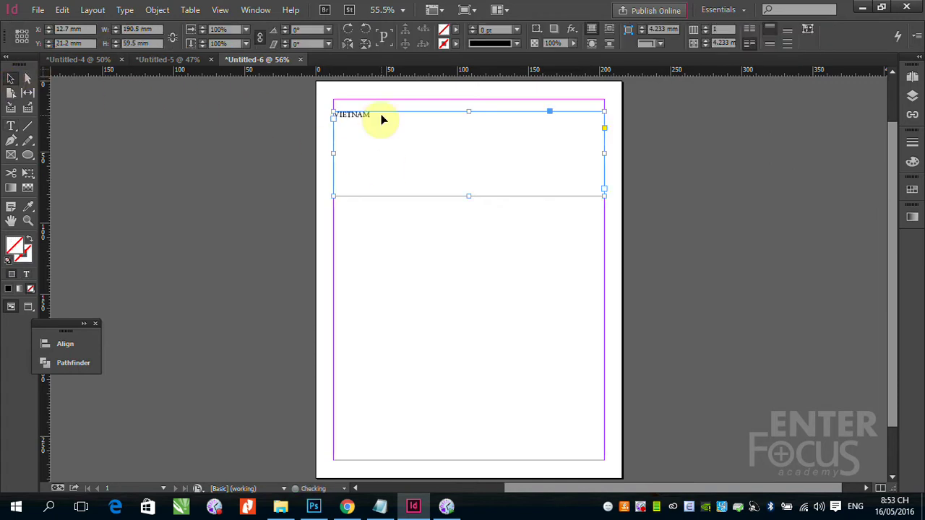
pyautogui.hotkey('ctrl', 'shift', '.')
pyautogui.hotkey('ctrl', 'shift', '.')
pyautogui.hotkey('ctrl', 'shift', '.')
pyautogui.hotkey('ctrl', 'shift', '.')
pyautogui.hotkey('ctrl', 'shift', '.')
pyautogui.hotkey('ctrl', 'shift', '.')
pyautogui.hotkey('ctrl', 'shift', '.')
pyautogui.hotkey('ctrl', 'shift', '.')
pyautogui.hotkey('ctrl', 'shift', '.')
pyautogui.hotkey('ctrl', 'shift', '.')
pyautogui.hotkey('ctrl', 'shift', '.')
pyautogui.hotkey('ctrl', 'shift', '.')
pyautogui.hotkey('ctrl', 'shift', '.')
pyautogui.hotkey('ctrl', 'shift', '.')
pyautogui.hotkey('ctrl', 'shift', '.')
pyautogui.hotkey('ctrl', 'shift', '.')
pyautogui.hotkey('ctrl', 'shift', '.')
pyautogui.hotkey('ctrl', 'shift', '.')
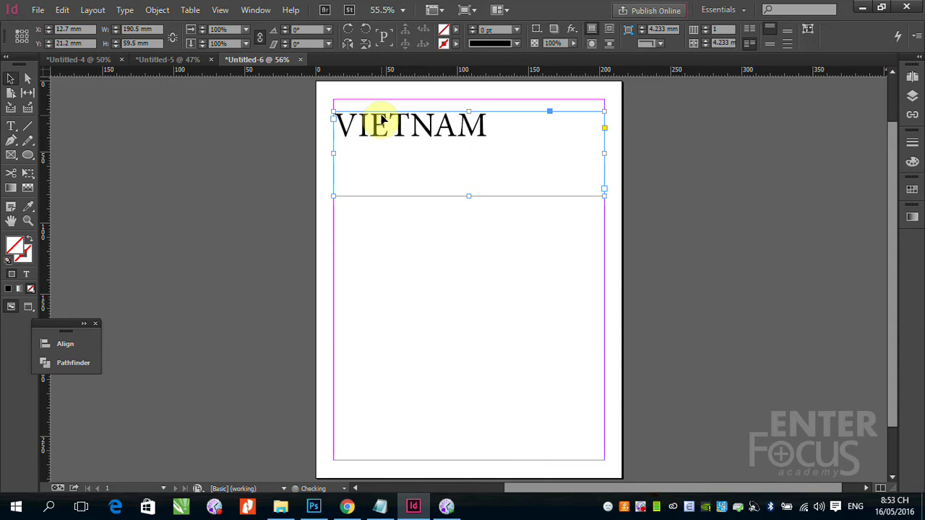
pyautogui.hotkey('ctrl', 'shift', '.')
pyautogui.hotkey('ctrl', 'shift', '.')
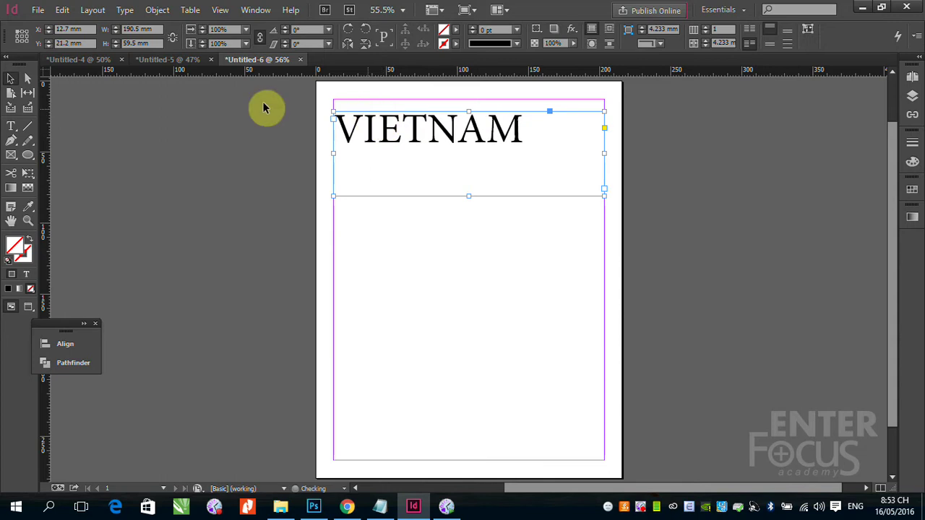
# Step: Insert a space in the heading so that it reads VIET NAM
pyautogui.click(14, 129)
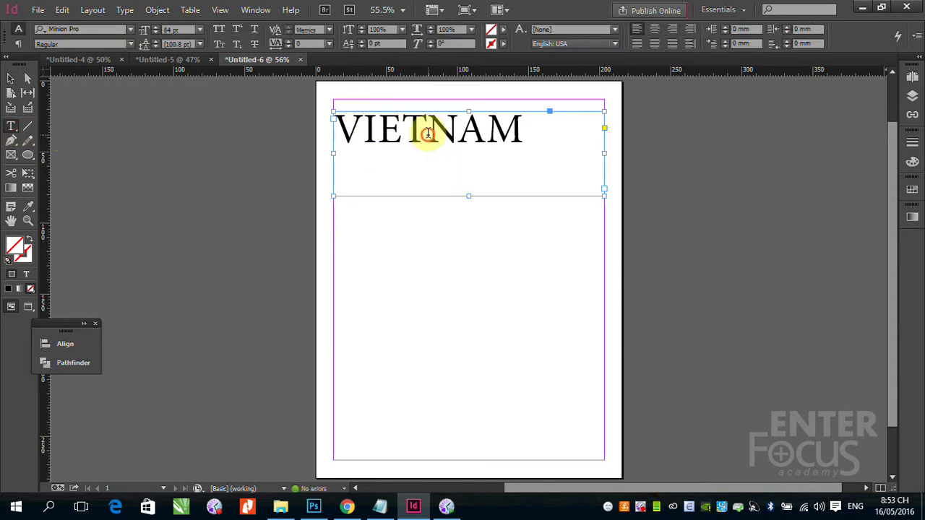
pyautogui.click(433, 131)
pyautogui.click(11, 78)
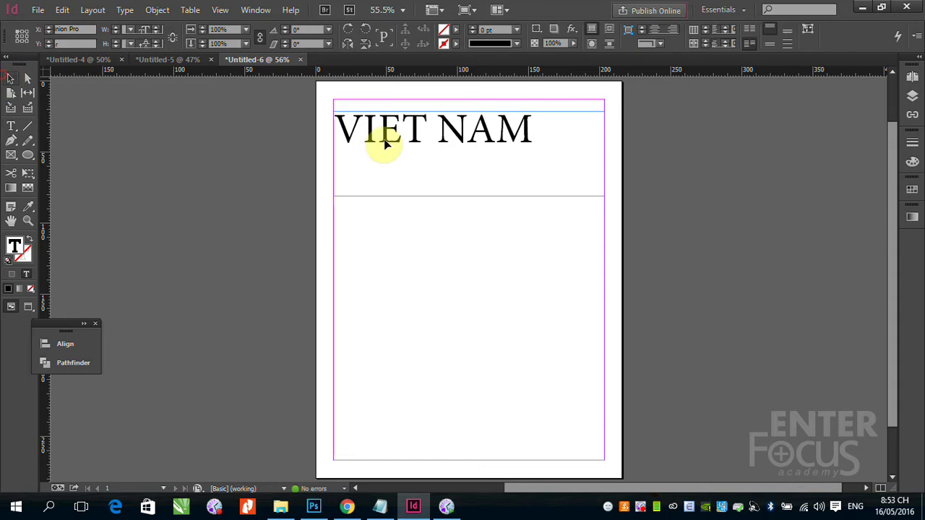
# Step: Enlarge the VIET NAM heading to 114 pt so it spans the frame's width
pyautogui.hotkey('ctrl', 'shift', '.')
pyautogui.hotkey('ctrl', 'shift', '.')
pyautogui.hotkey('ctrl', 'shift', '.')
pyautogui.hotkey('ctrl', 'shift', '.')
pyautogui.hotkey('ctrl', 'shift', '.')
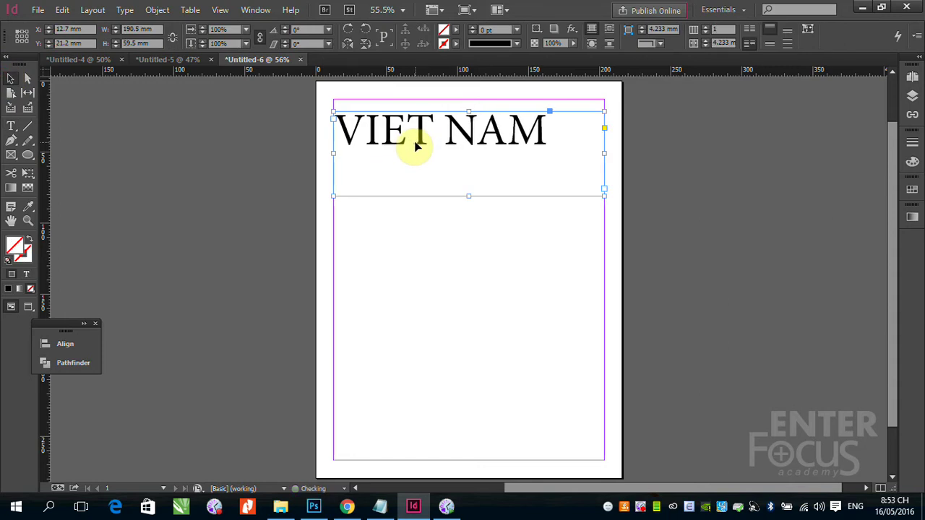
pyautogui.hotkey('ctrl', 'shift', '.')
pyautogui.hotkey('ctrl', 'shift', '.')
pyautogui.hotkey('ctrl', 'shift', '.')
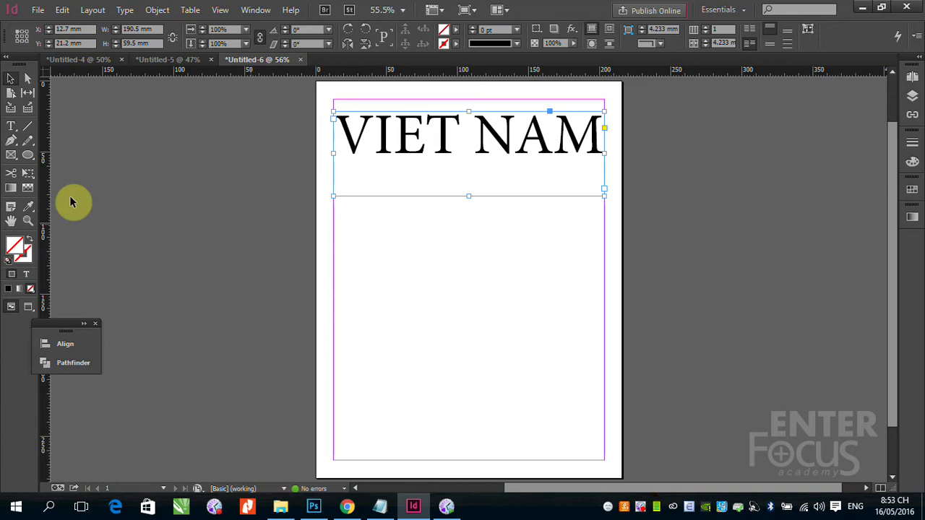
# Step: Change the font of the whole VIET NAM heading to Impact
pyautogui.click(10, 126)
pyautogui.moveTo(339, 138); pyautogui.dragTo(599, 135)
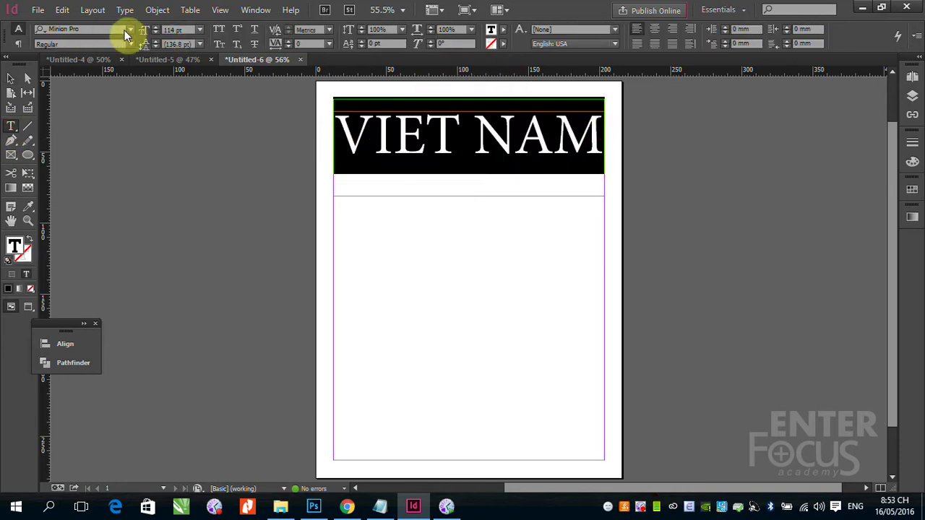
pyautogui.click(11, 78)
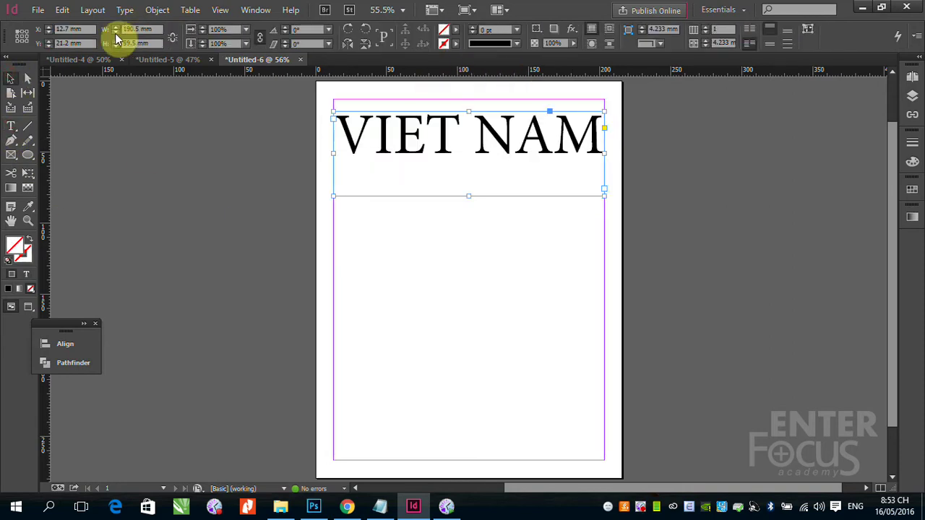
pyautogui.click(11, 126)
pyautogui.moveTo(337, 125); pyautogui.dragTo(614, 145)
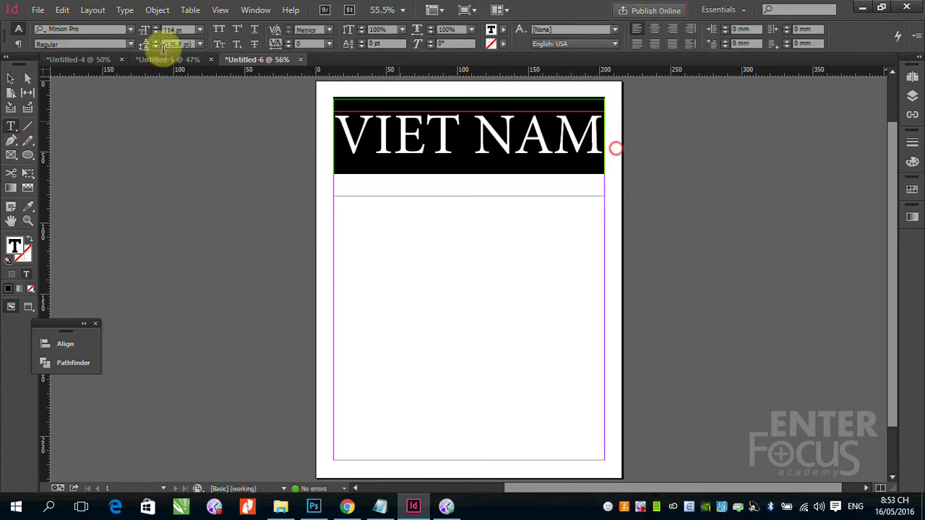
pyautogui.click(129, 27)
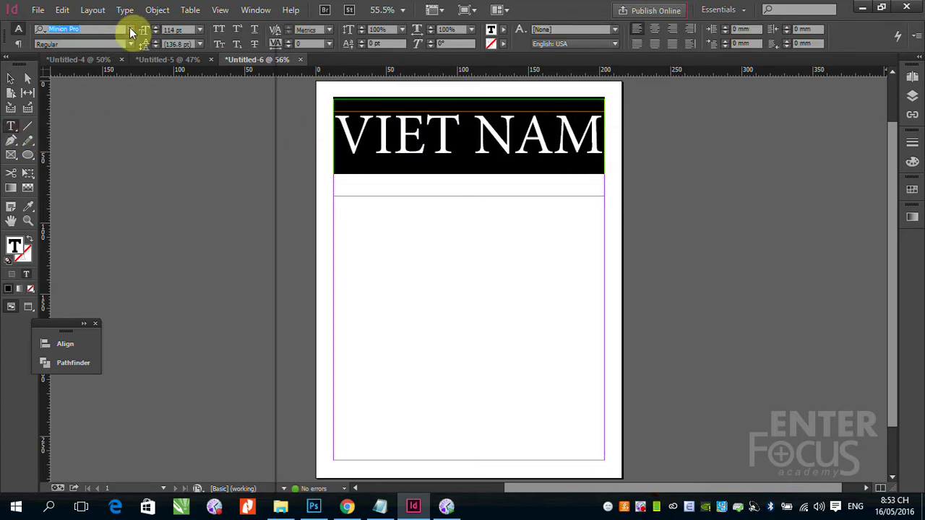
pyautogui.write('Im')
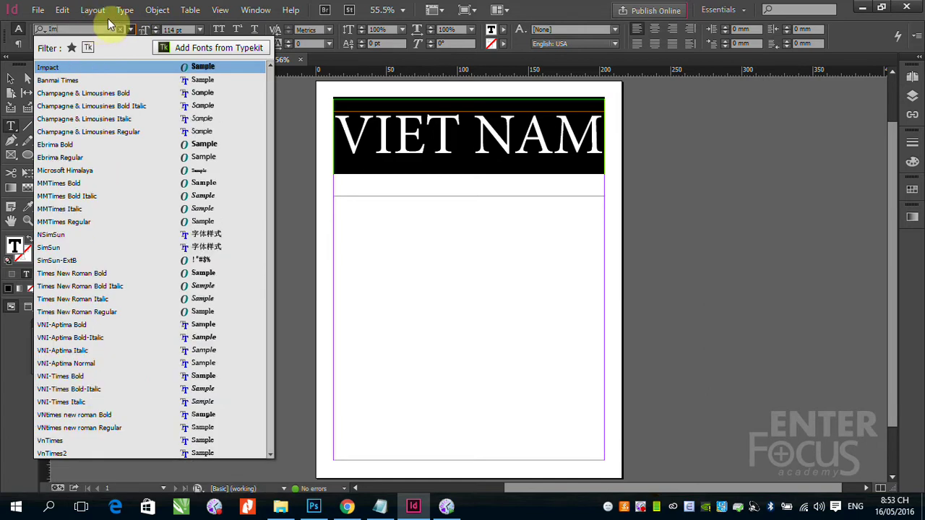
pyautogui.click(46, 66)
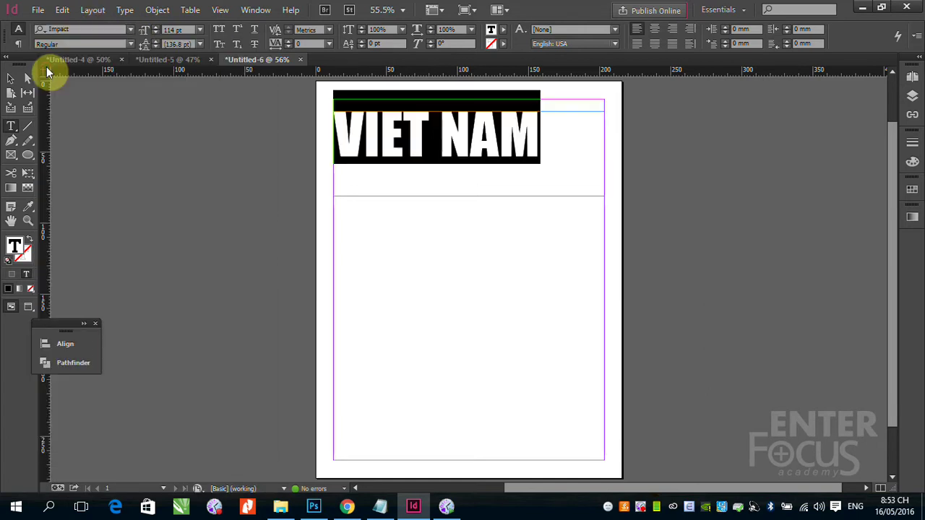
# Step: Enlarge the Impact heading to 152 pt
pyautogui.click(10, 78)
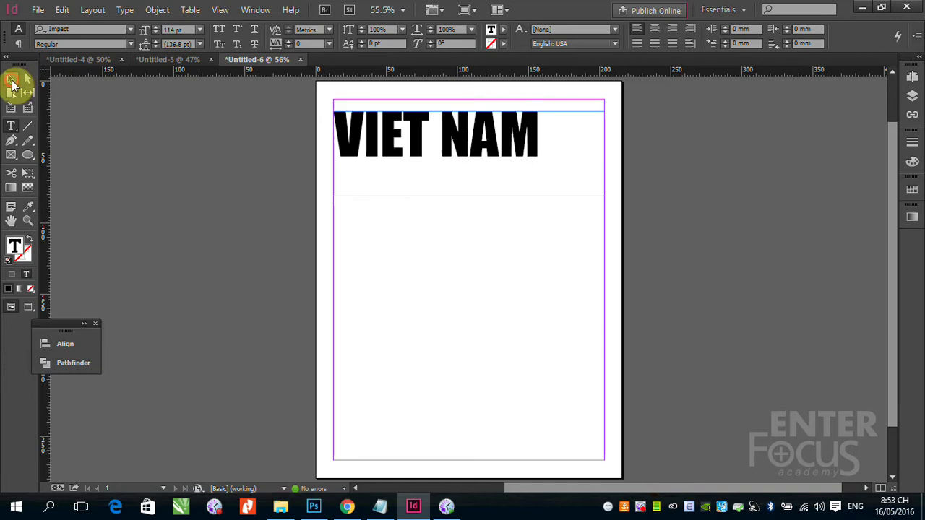
pyautogui.hotkey('ctrl', 'shift', '.')
pyautogui.hotkey('ctrl', 'shift', '.')
pyautogui.hotkey('ctrl', 'shift', '.')
pyautogui.hotkey('ctrl', 'shift', '.')
pyautogui.hotkey('ctrl', 'shift', '.')
pyautogui.hotkey('ctrl', 'shift', '.')
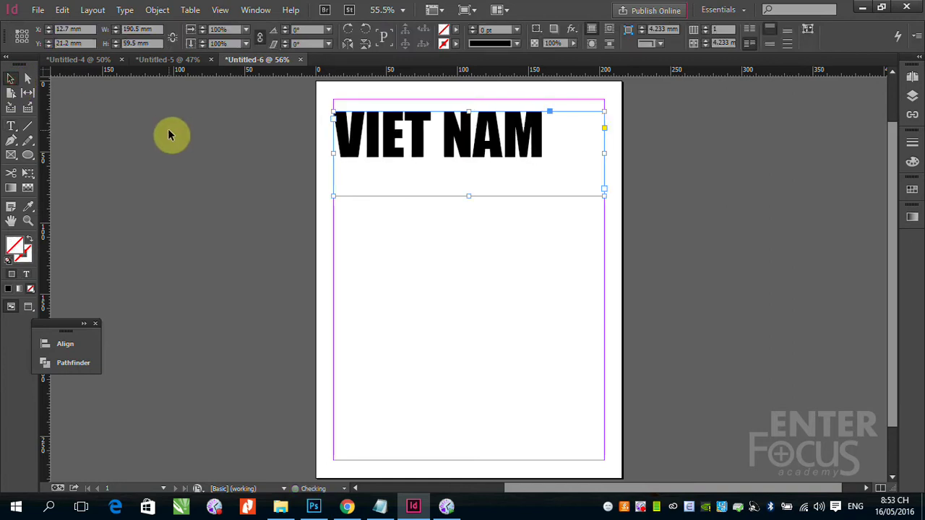
pyautogui.hotkey('ctrl', 'shift', '.')
pyautogui.hotkey('ctrl', 'shift', '.')
pyautogui.hotkey('ctrl', 'shift', '.')
pyautogui.hotkey('ctrl', 'shift', '.')
pyautogui.hotkey('ctrl', 'shift', '.')
pyautogui.hotkey('ctrl', 'shift', '.')
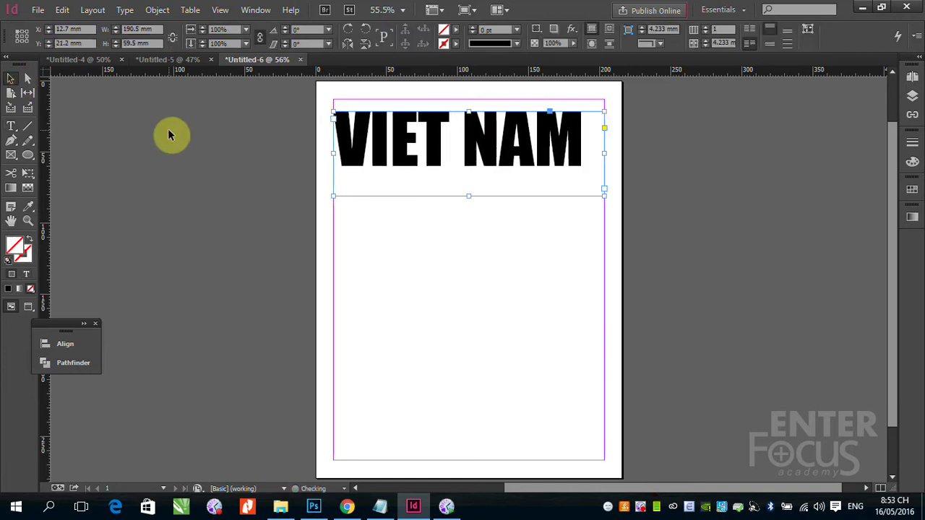
pyautogui.hotkey('ctrl', 'shift', '.')
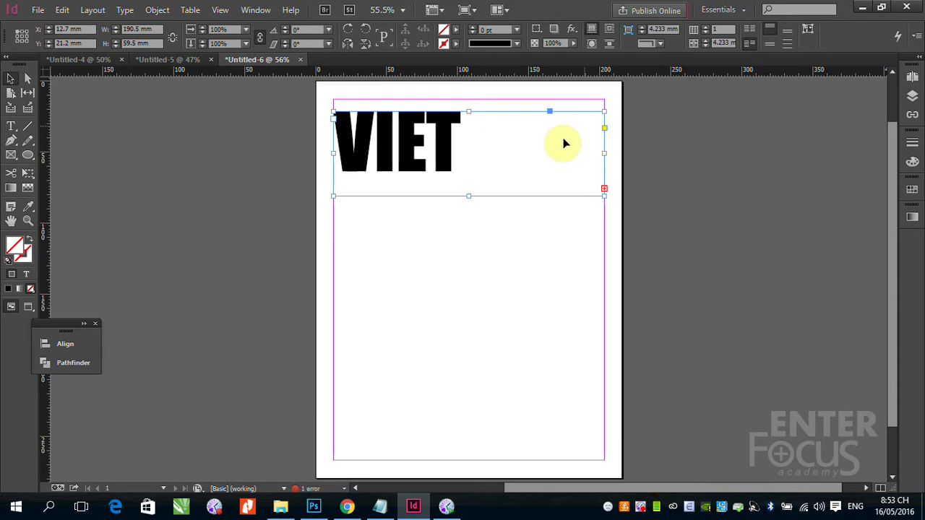
# Step: Widen the heading's text frame to about 199.3 mm so both words fit on one line
pyautogui.click(616, 154)
pyautogui.moveTo(616, 154); pyautogui.dragTo(618, 153)
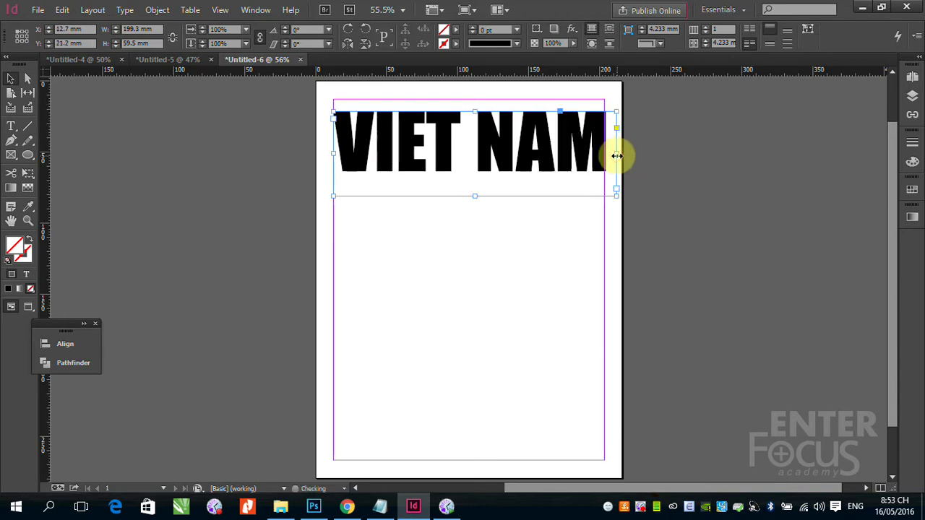
pyautogui.click(697, 207)
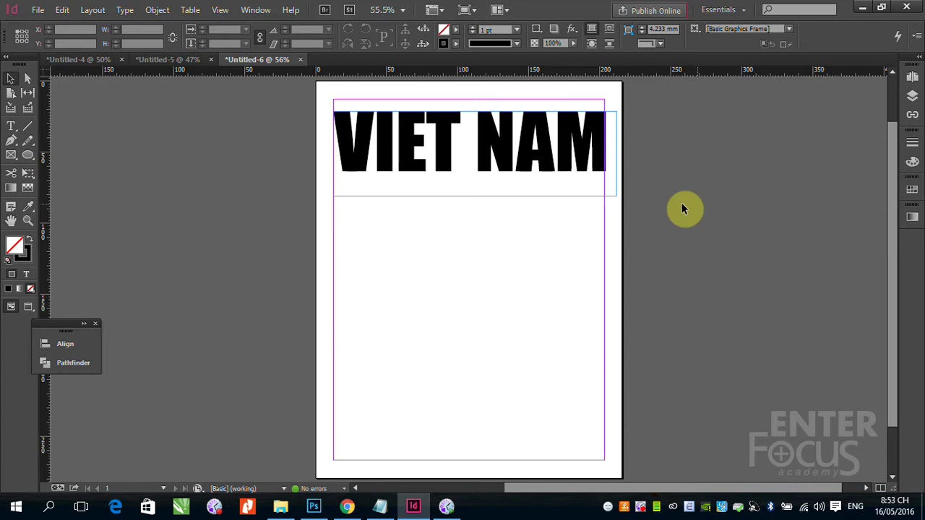
# Step: Colour the VIET NAM text with the magenta swatch C=0 M=100 Y=0 K=0
pyautogui.click(11, 126)
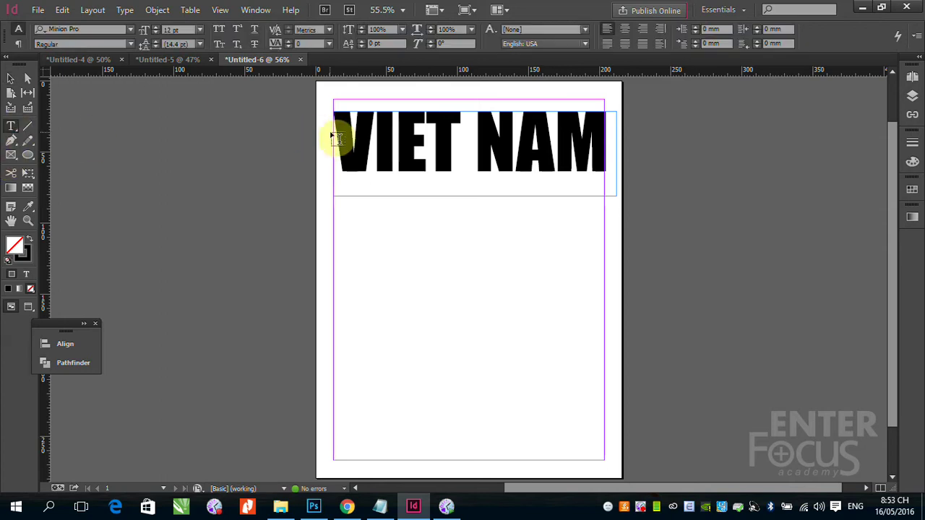
pyautogui.moveTo(337, 138); pyautogui.dragTo(607, 139)
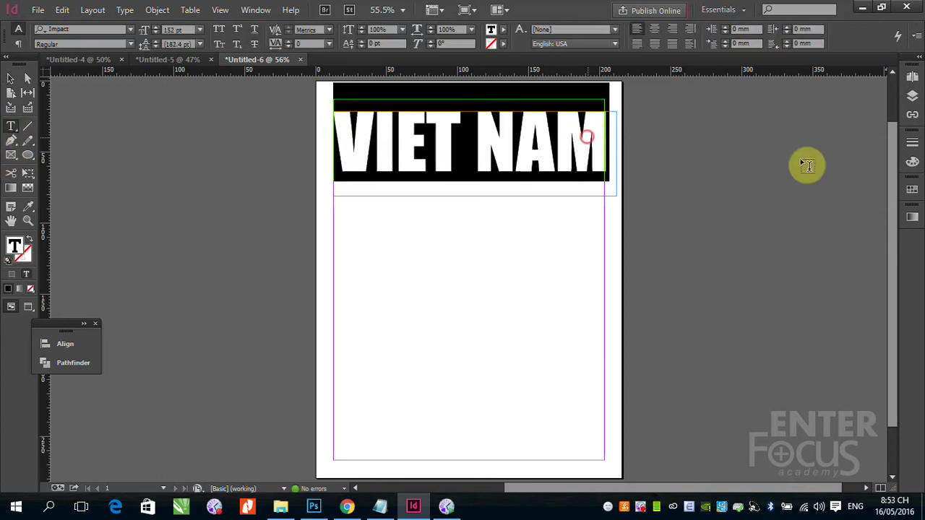
pyautogui.click(911, 191)
pyautogui.click(761, 278)
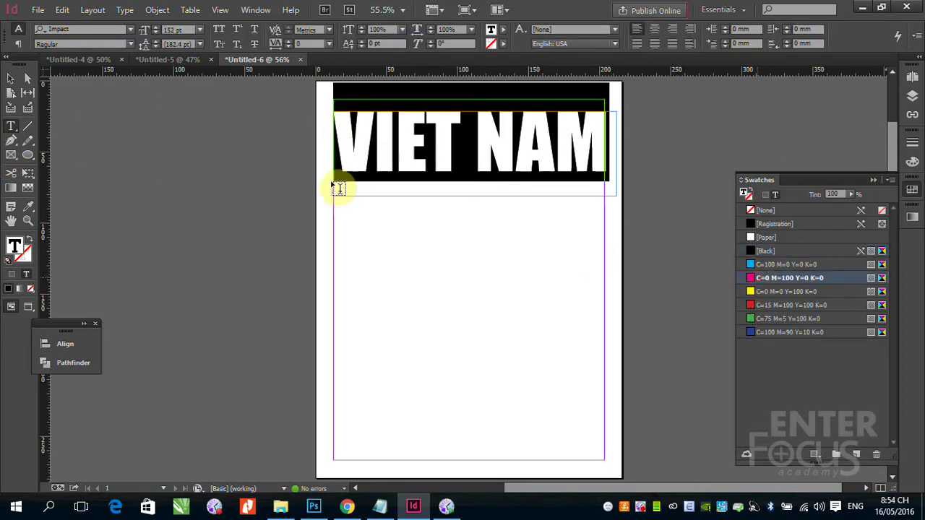
pyautogui.click(10, 80)
pyautogui.click(182, 196)
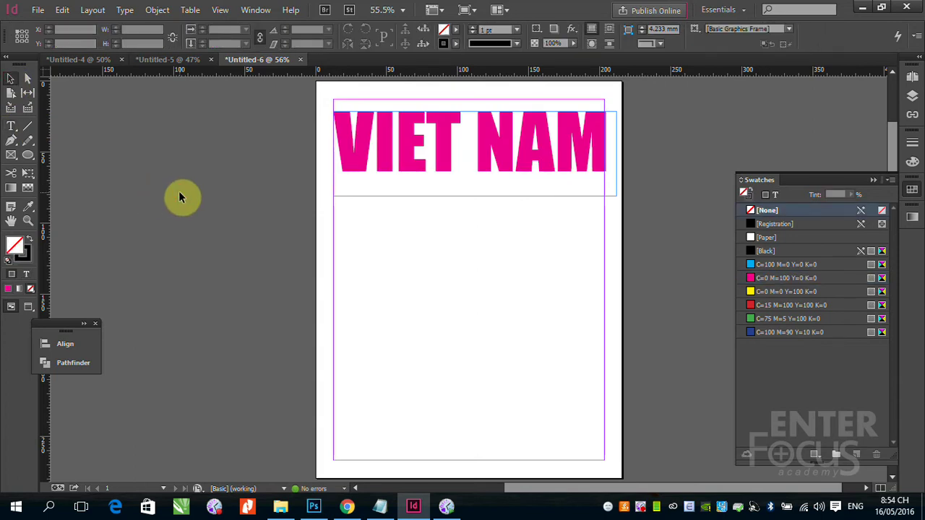
# Step: Convert the magenta VIET NAM text to outlines
pyautogui.click(539, 160)
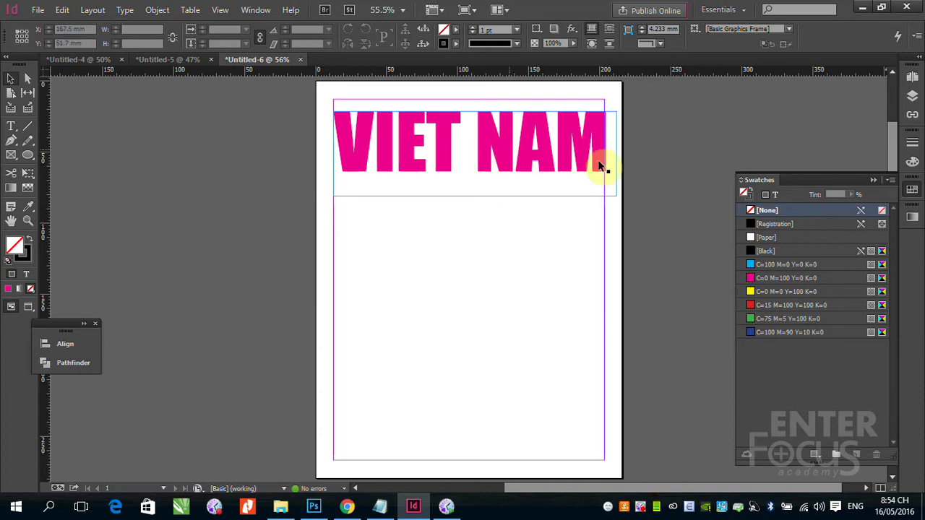
pyautogui.click(487, 150)
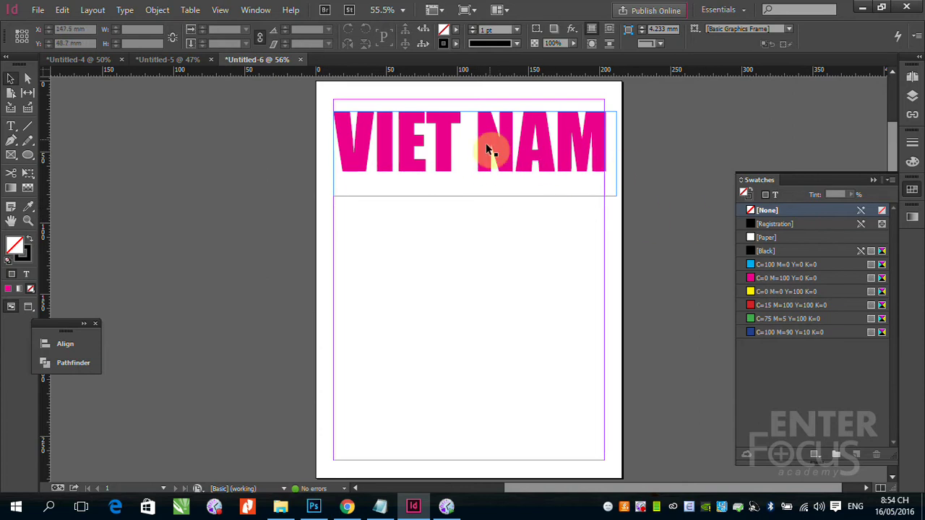
pyautogui.click(420, 169)
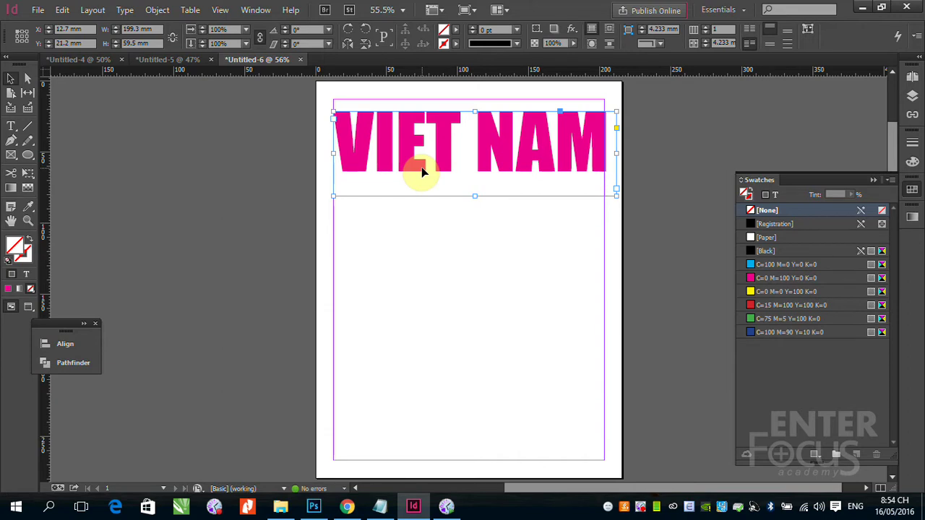
pyautogui.click(126, 10)
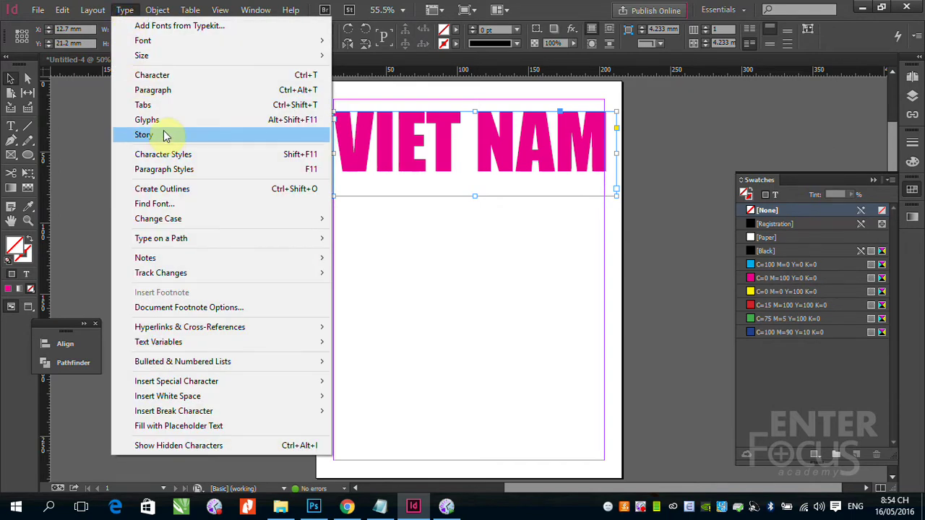
pyautogui.click(162, 189)
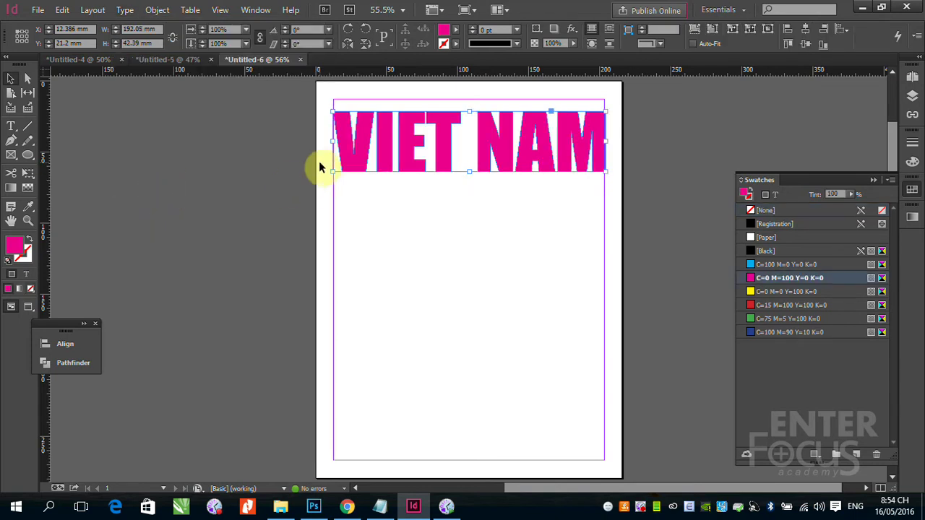
# Step: Place the image dong-bo-bien-hieu-duong-le-trong-tan-tieudungplusvn.JPG inside the outlined VIET NAM lettering
pyautogui.click(490, 150)
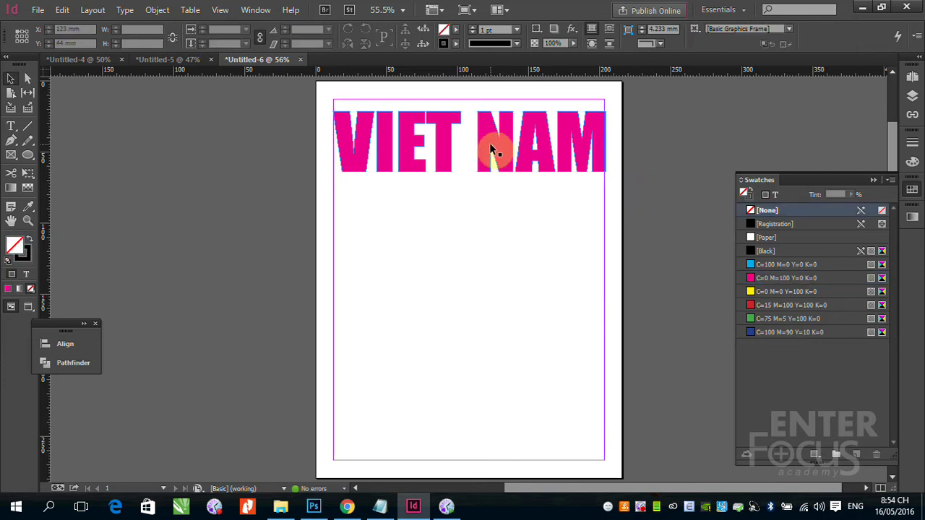
pyautogui.click(486, 142)
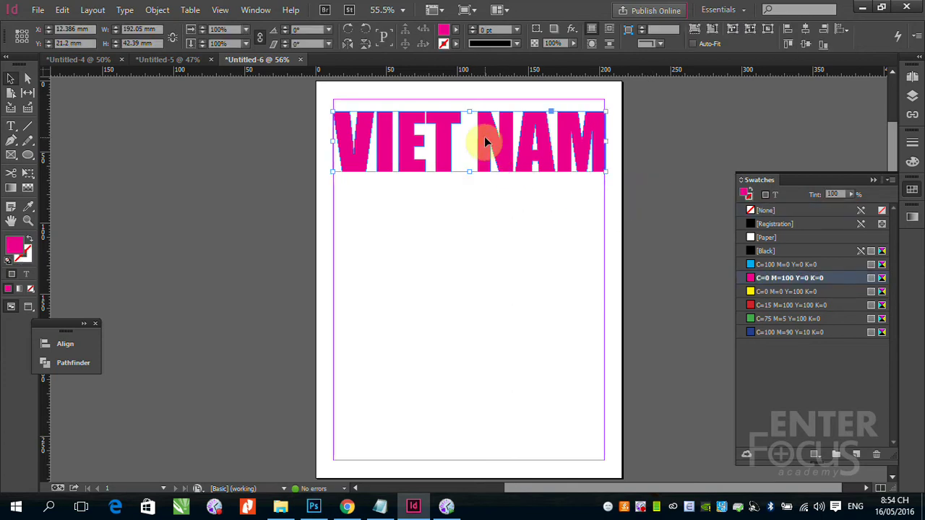
pyautogui.click(37, 13)
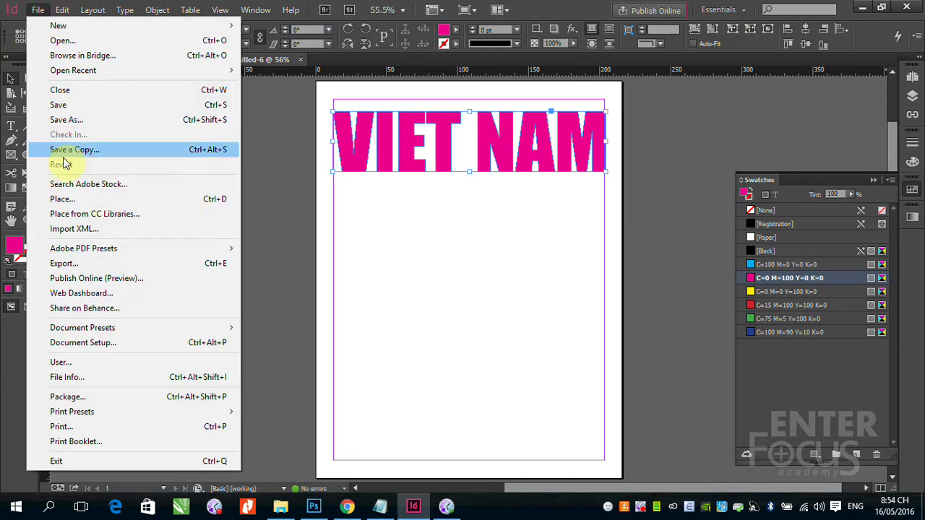
pyautogui.click(123, 197)
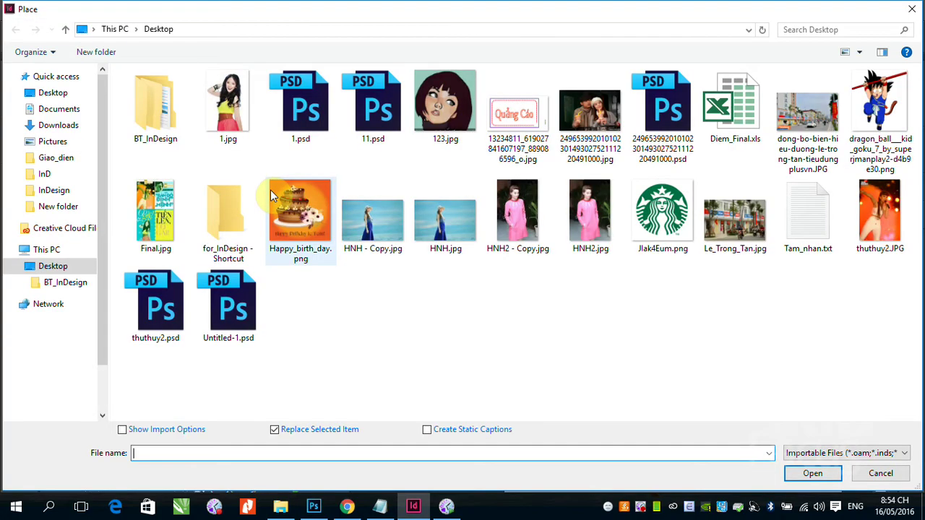
pyautogui.click(817, 138)
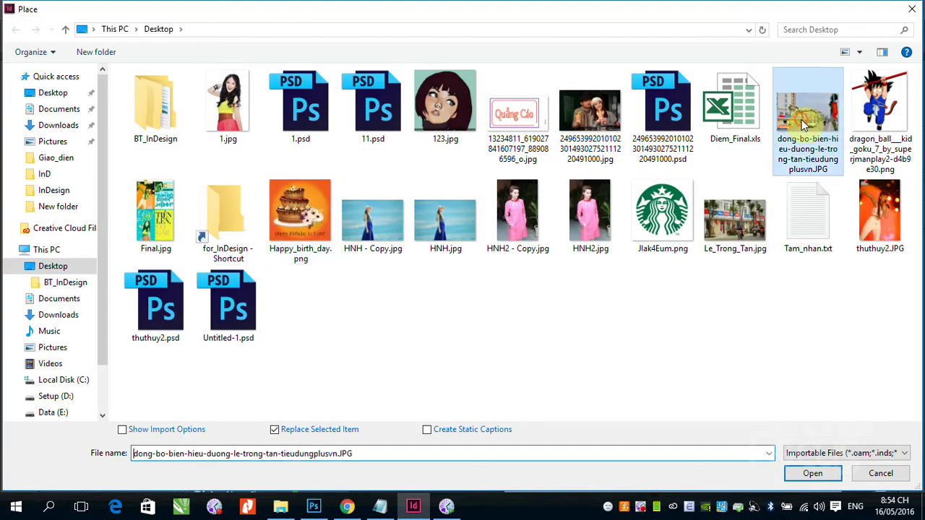
pyautogui.click(811, 473)
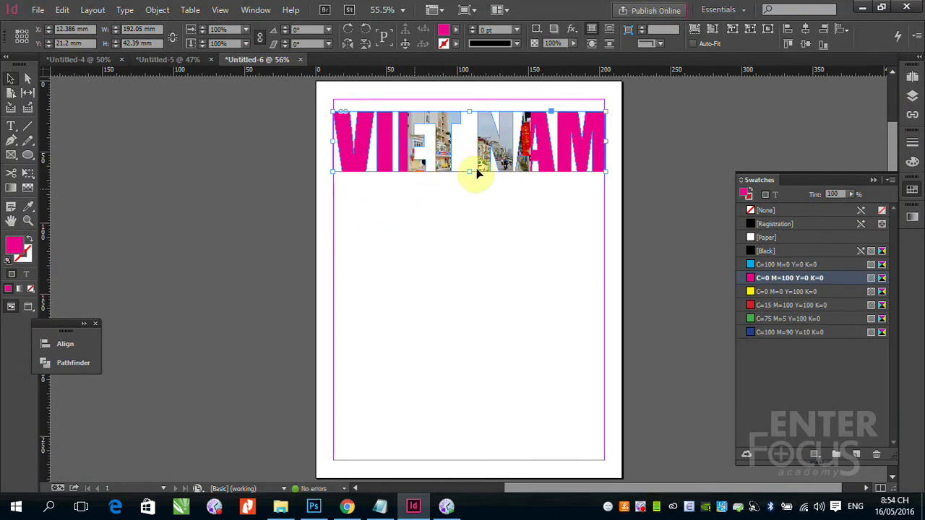
# Step: Enlarge the street photo inside the lettering to about 200 × 125 mm so it covers the full heading width
pyautogui.click(506, 155)
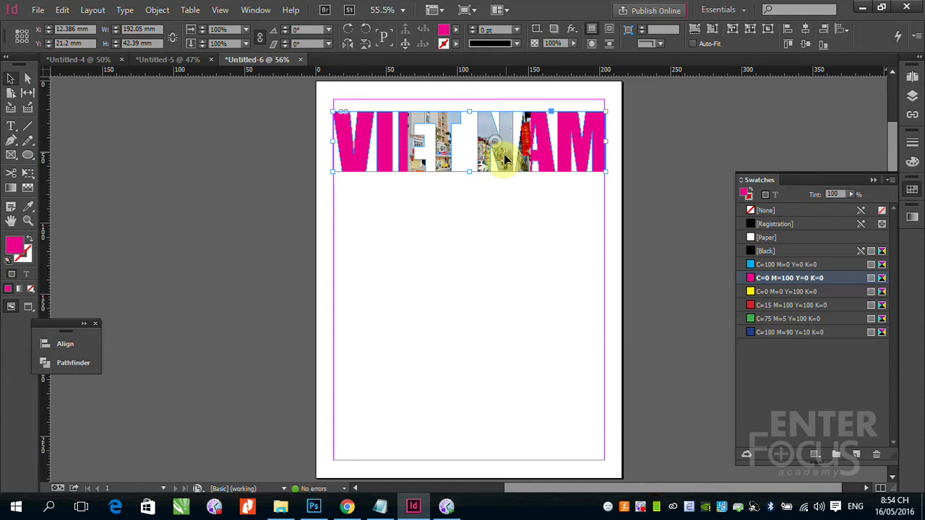
pyautogui.click(495, 141)
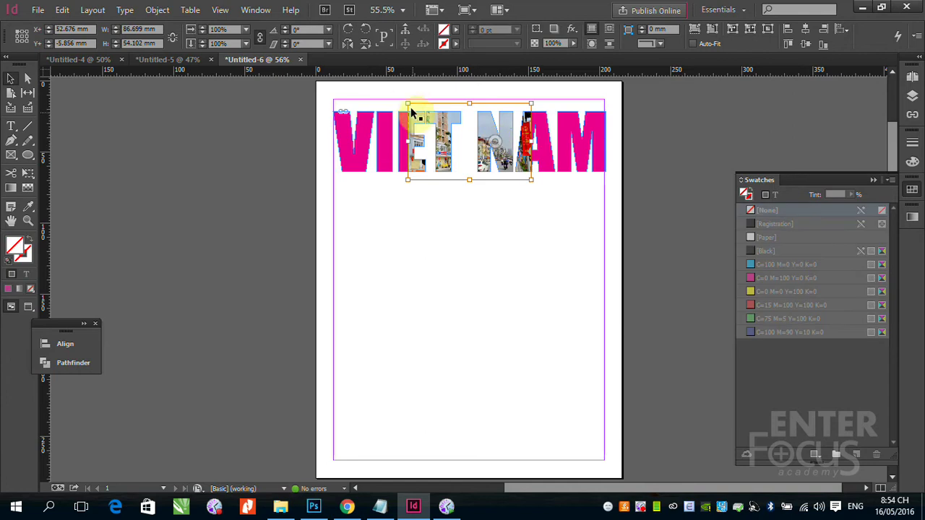
pyautogui.moveTo(409, 104); pyautogui.dragTo(329, 95)
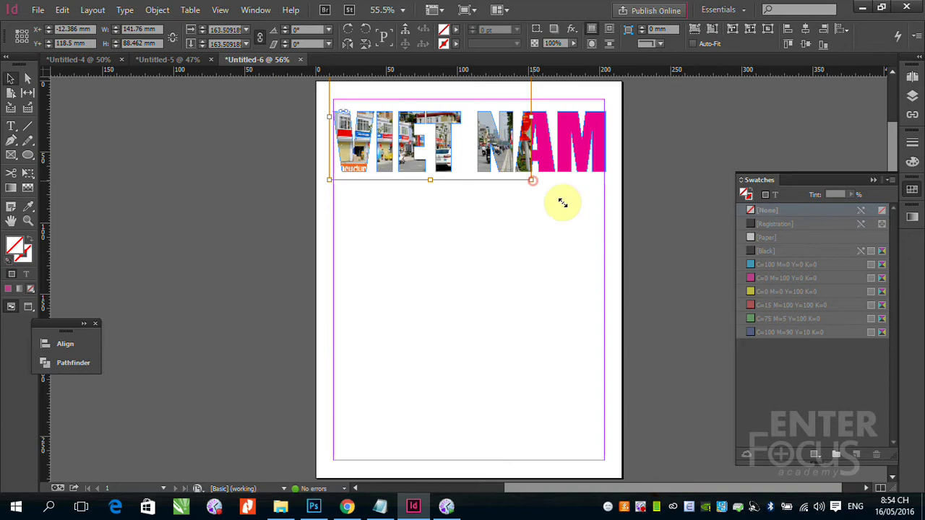
pyautogui.moveTo(563, 203); pyautogui.dragTo(605, 232)
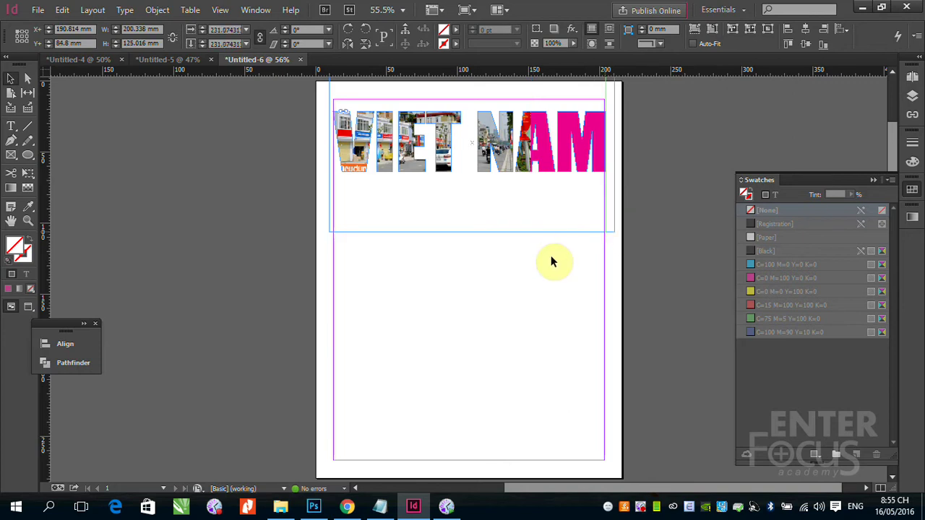
pyautogui.click(515, 301)
# Step: Reposition the photo within the letters to about X 7.8 mm, Y -38 mm, and move the heading up to about Y 16.2 mm
pyautogui.click(522, 165)
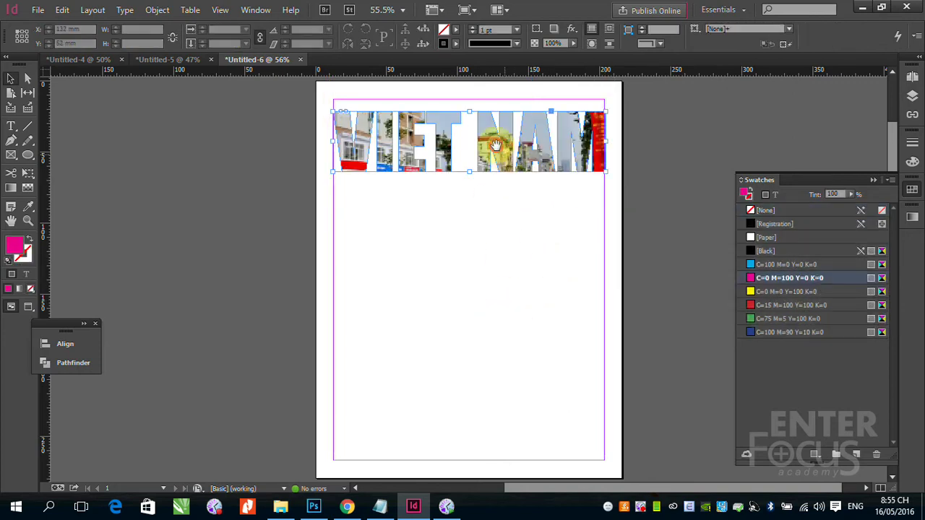
pyautogui.doubleClick(506, 152)
pyautogui.moveTo(506, 151)
pyautogui.mouseDown()
pyautogui.moveTo(496, 132)
pyautogui.moveTo(498, 157)
pyautogui.moveTo(495, 137)
pyautogui.mouseUp()
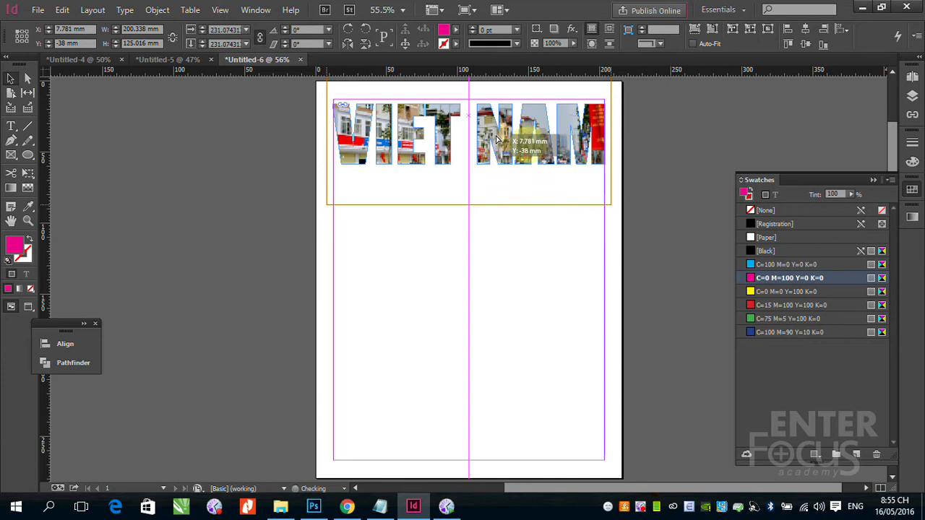
pyautogui.press('Escape')
pyautogui.click(462, 202)
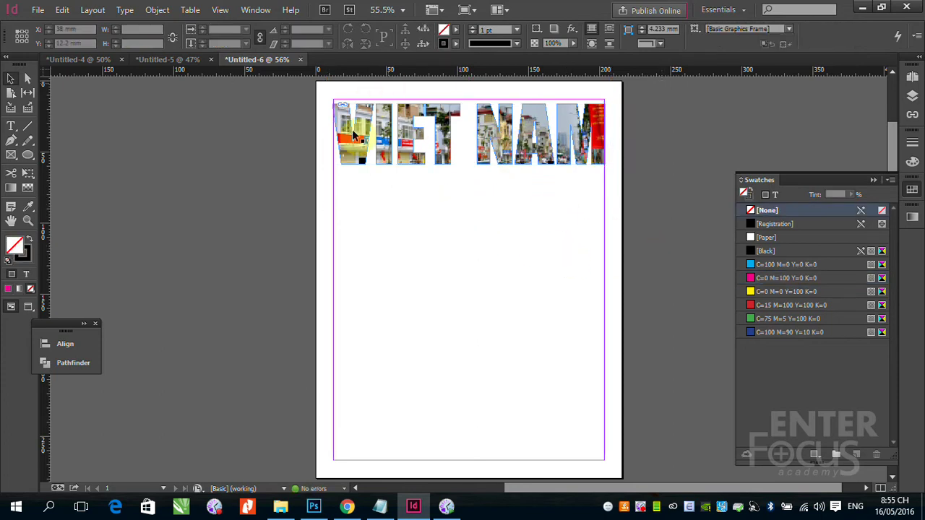
# Step: Collapse the Swatches panel, and show the document in Preview screen mode with the whole page fitted in view
pyautogui.moveTo(389, 134); pyautogui.dragTo(552, 187)
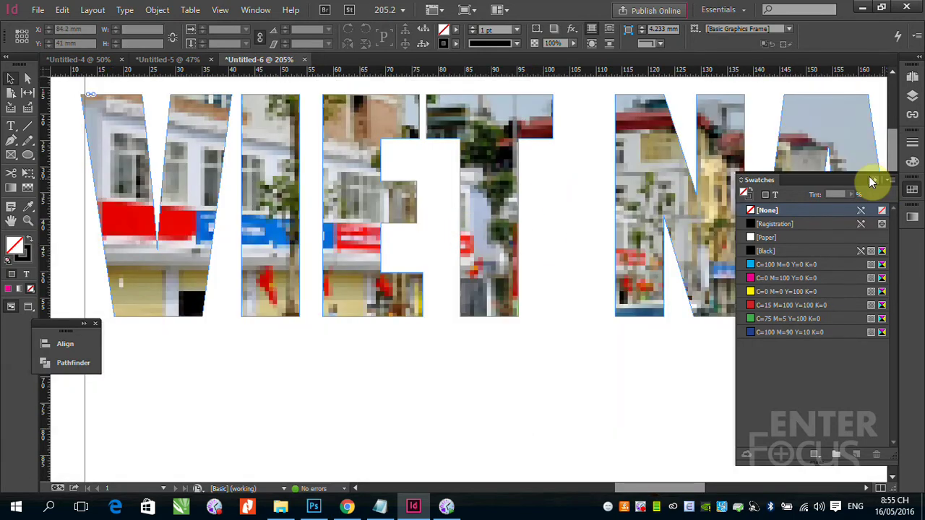
pyautogui.click(873, 180)
pyautogui.click(221, 10)
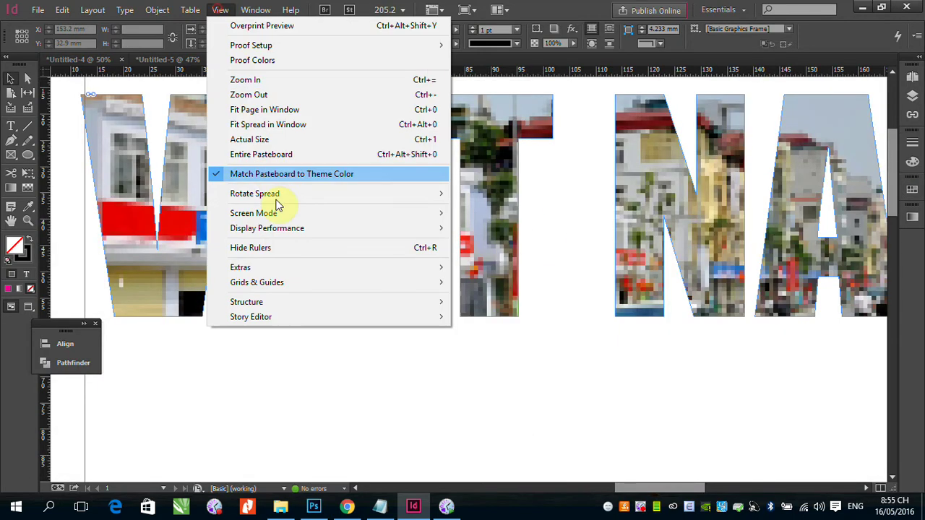
pyautogui.moveTo(283, 214)
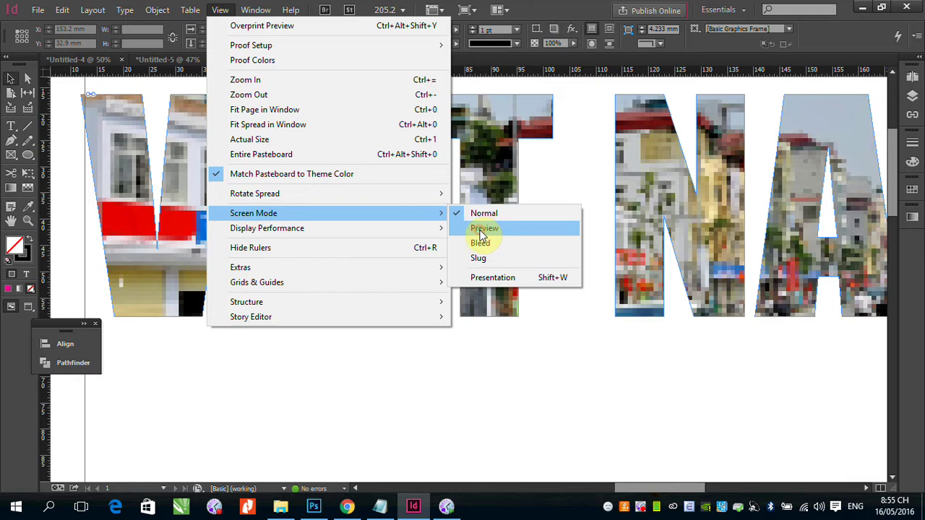
pyautogui.click(483, 228)
pyautogui.click(354, 261)
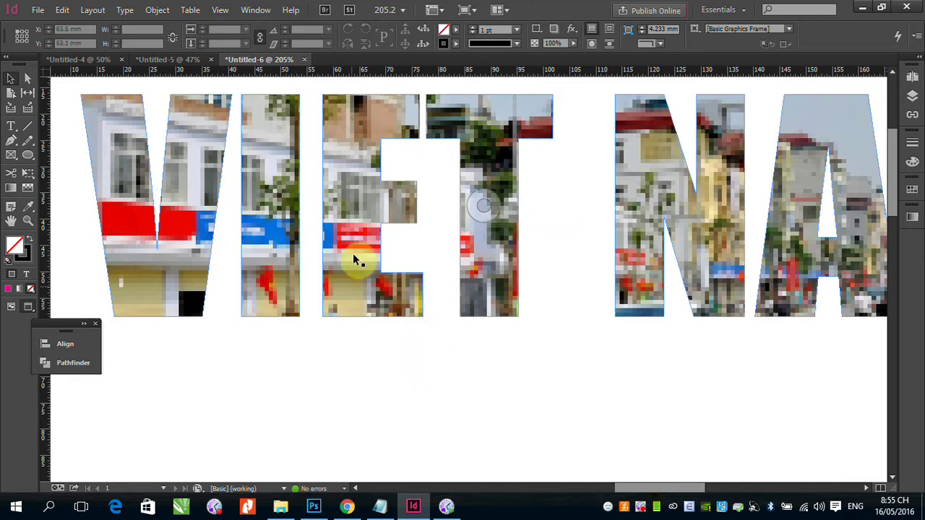
pyautogui.moveTo(352, 255); pyautogui.dragTo(349, 249)
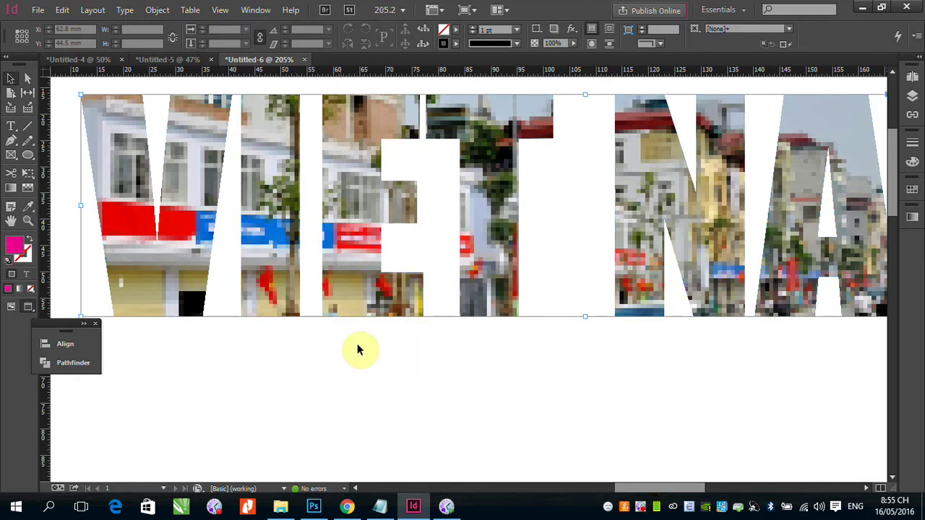
pyautogui.hotkey('ctrl', '0')
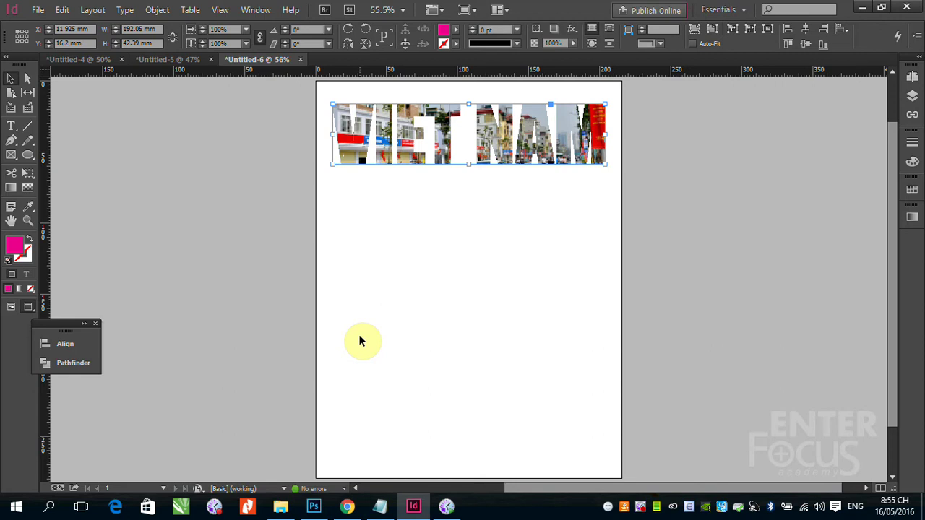
pyautogui.click(451, 330)
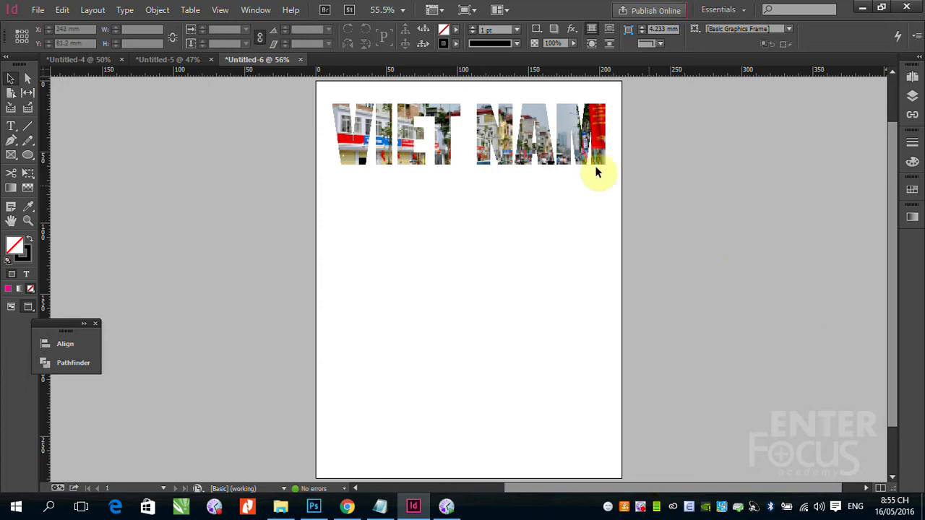
# Step: Move the VIET NAM heading off the page and place the JPG of the couple across the full page width, about 215.9 × 143.9 mm
pyautogui.moveTo(409, 122); pyautogui.dragTo(722, 114)
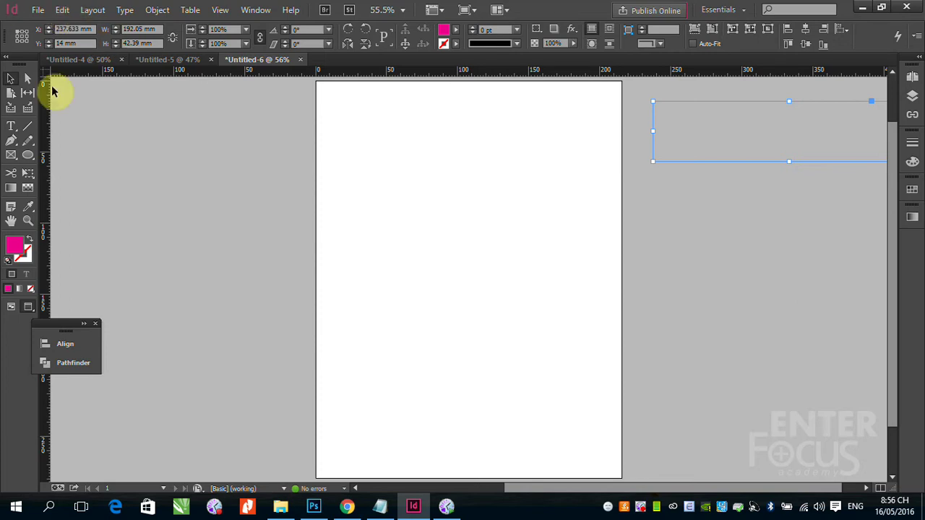
pyautogui.click(38, 10)
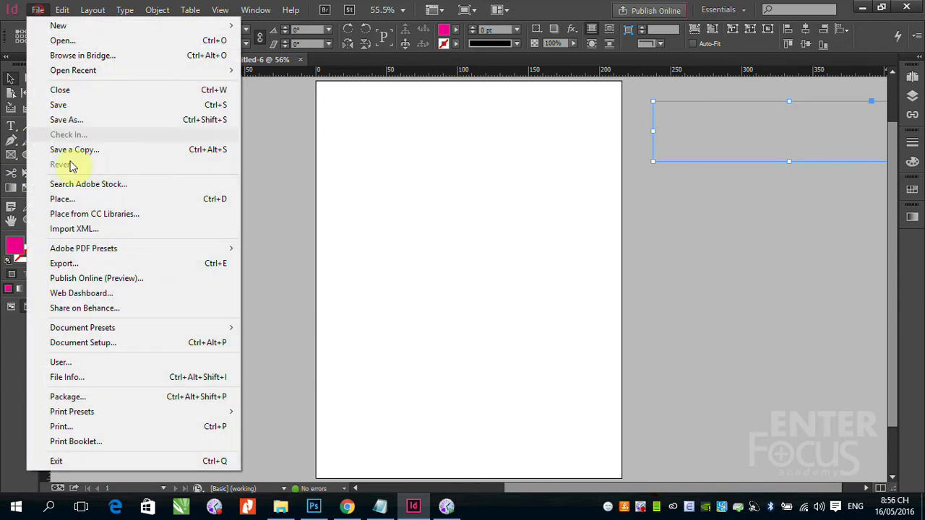
pyautogui.click(70, 198)
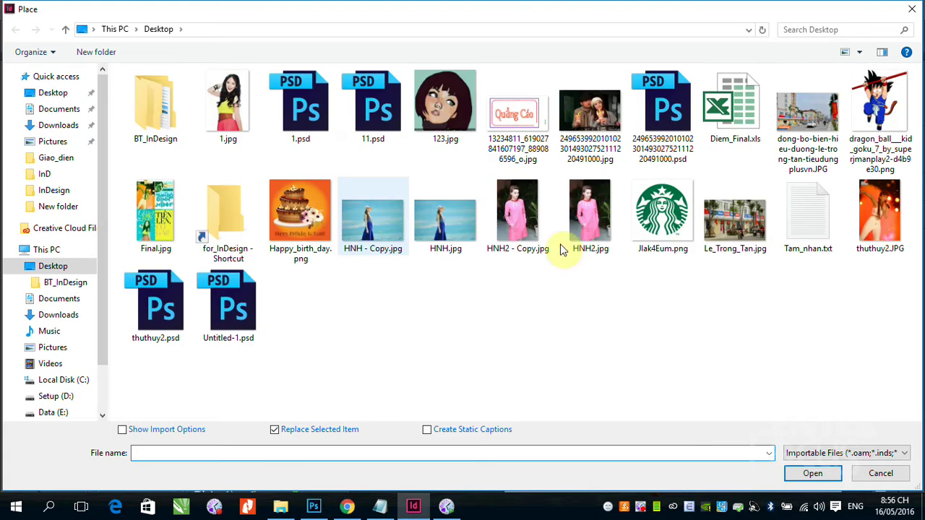
pyautogui.click(597, 125)
pyautogui.click(813, 474)
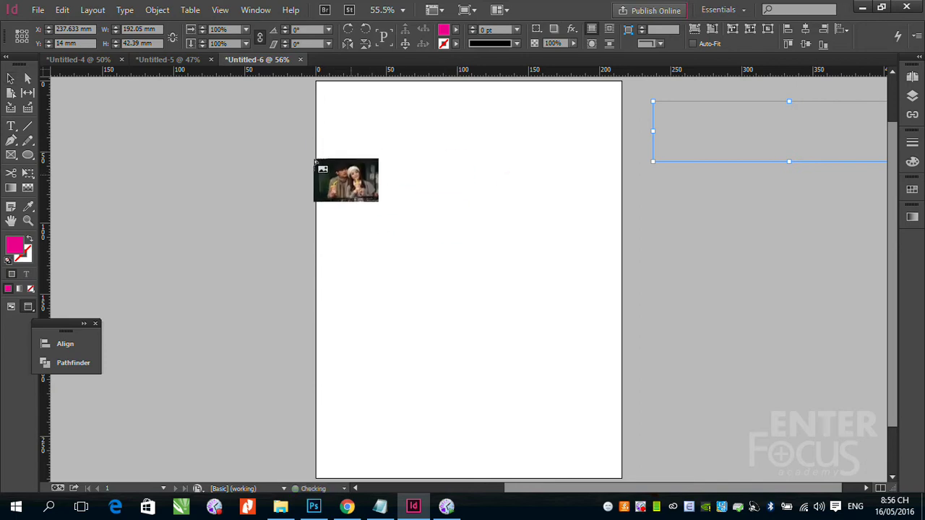
pyautogui.moveTo(316, 155)
pyautogui.mouseDown()
pyautogui.moveTo(556, 342)
pyautogui.moveTo(622, 374)
pyautogui.mouseUp()
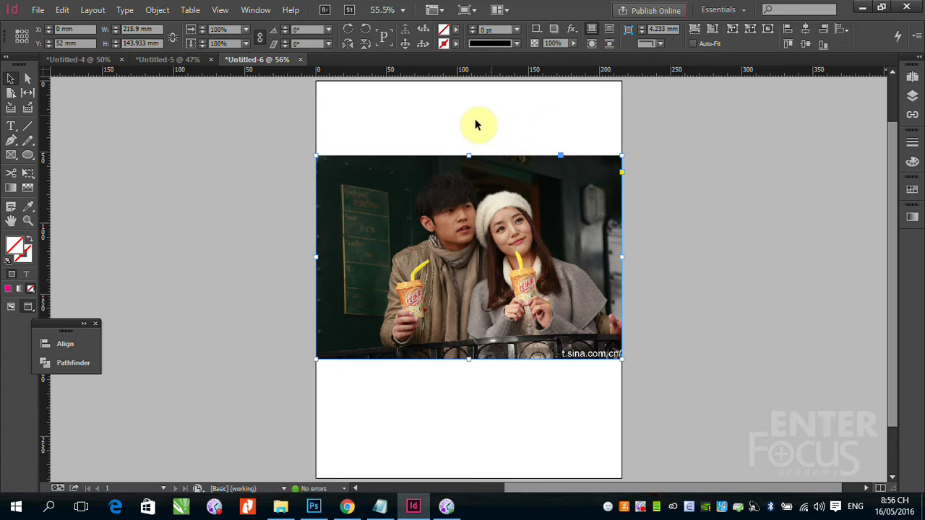
# Step: Draw a rectangle about 215.9 × 143.2 mm over the couple photo with the Rectangle tool, splitting it into four columns
pyautogui.click(436, 129)
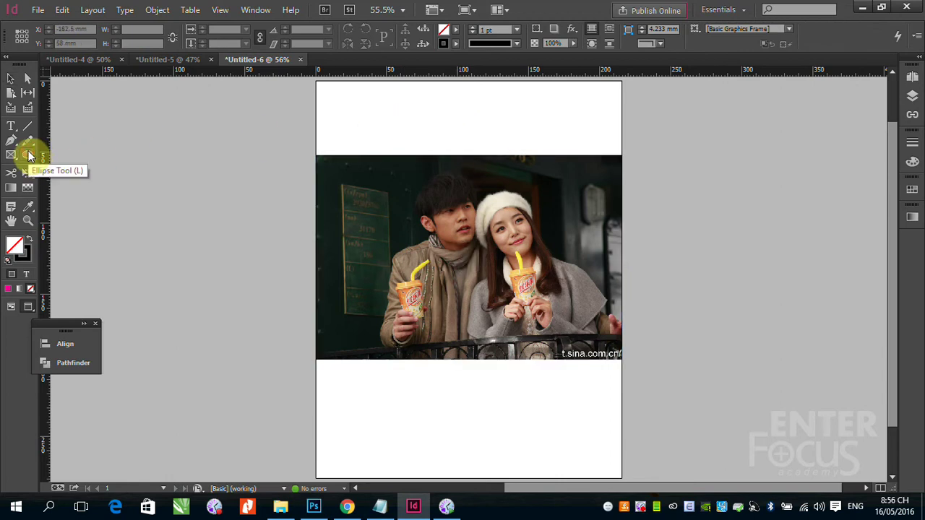
pyautogui.moveTo(29, 155); pyautogui.dragTo(56, 153)
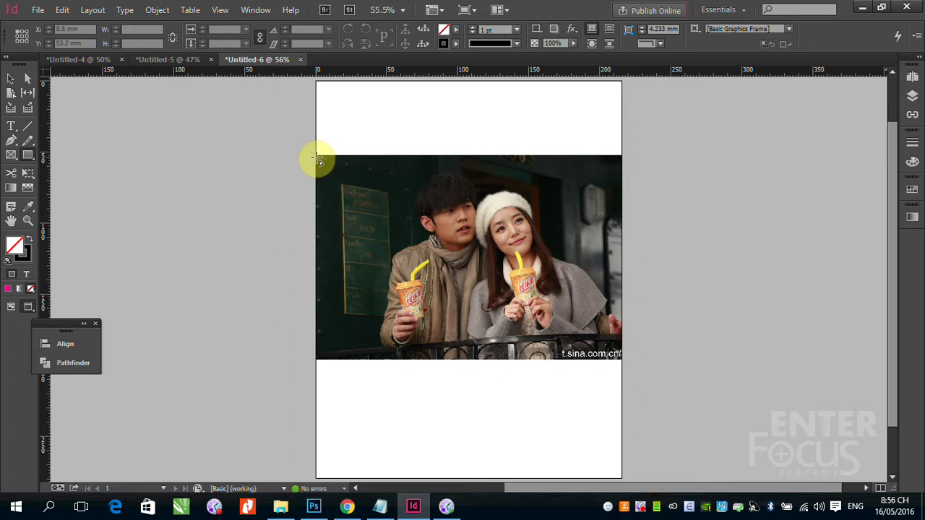
pyautogui.moveTo(316, 156); pyautogui.dragTo(624, 365)
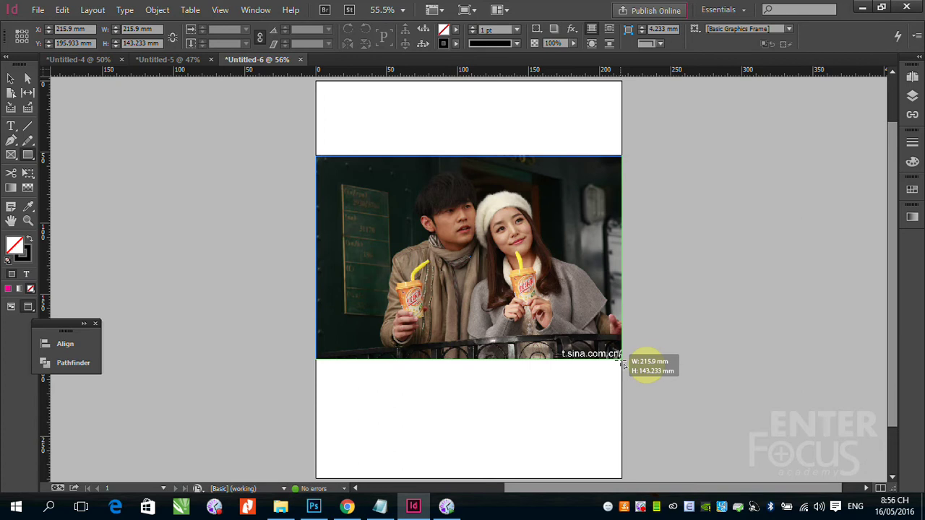
pyautogui.moveTo(623, 365); pyautogui.dragTo(622, 365)
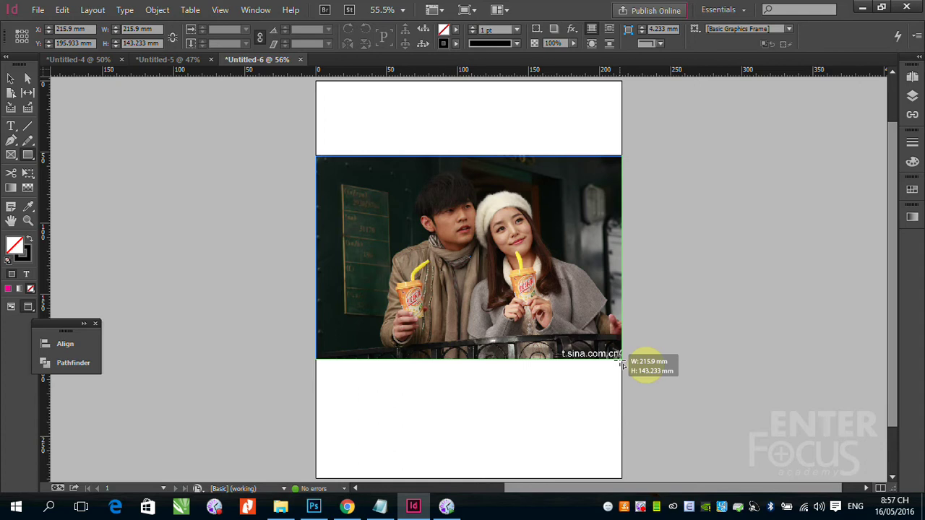
pyautogui.press('Right')
pyautogui.moveTo(623, 365); pyautogui.dragTo(623, 365)
pyautogui.press('Right')
pyautogui.press('Right')
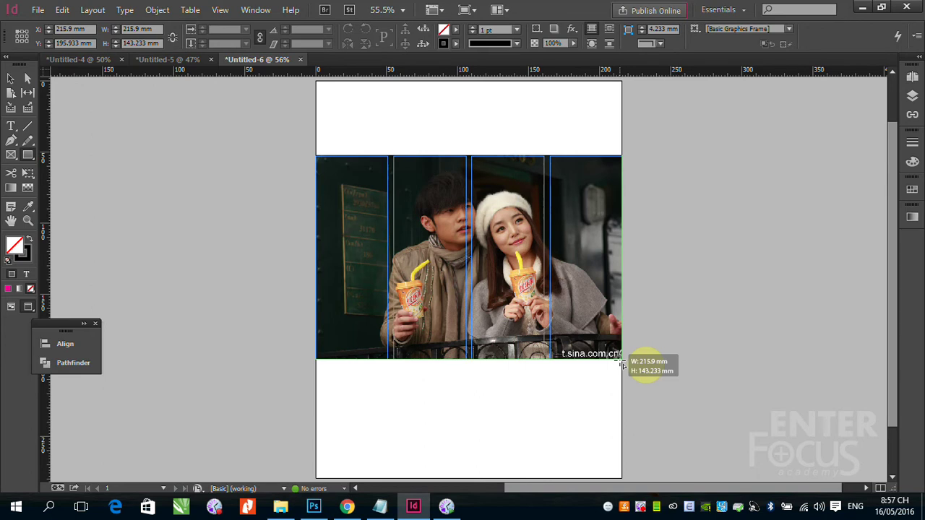
# Step: Extend the rectangle grid being drawn over the photo to five rows and six columns
pyautogui.press('Up')
pyautogui.moveTo(624, 365); pyautogui.dragTo(623, 365)
pyautogui.press('Up')
pyautogui.press('Up')
pyautogui.press('Up')
pyautogui.press('Right')
pyautogui.press('Right')
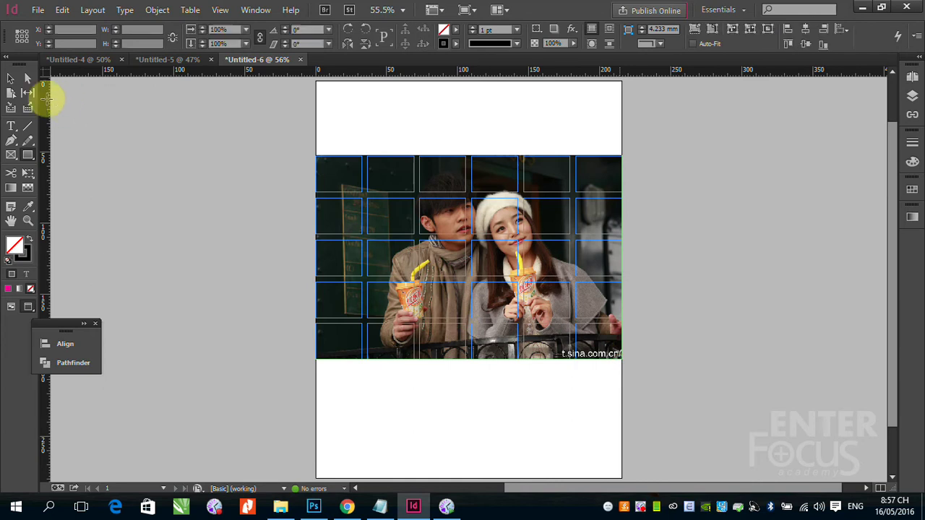
# Step: Select all the grid rectangles over the photo and combine them with the Pathfinder Add operation
pyautogui.click(11, 79)
pyautogui.moveTo(439, 192); pyautogui.dragTo(535, 289)
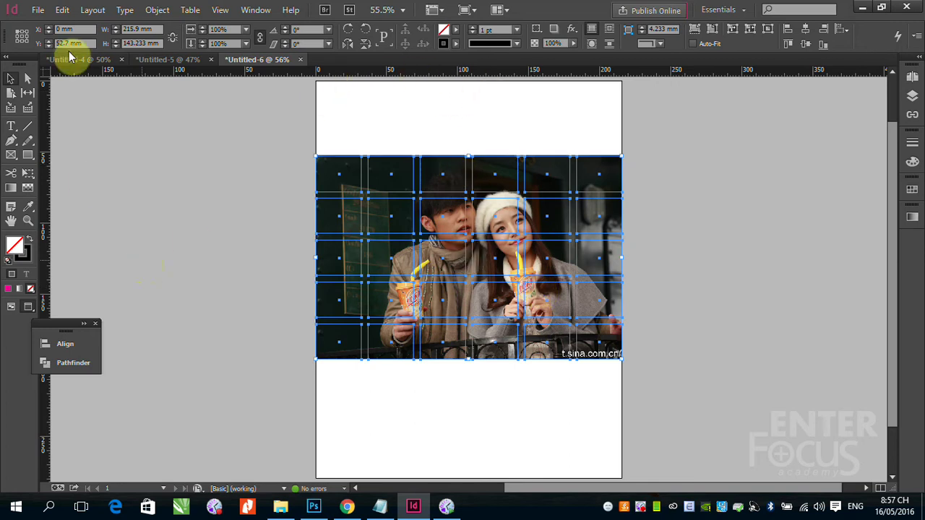
pyautogui.click(72, 366)
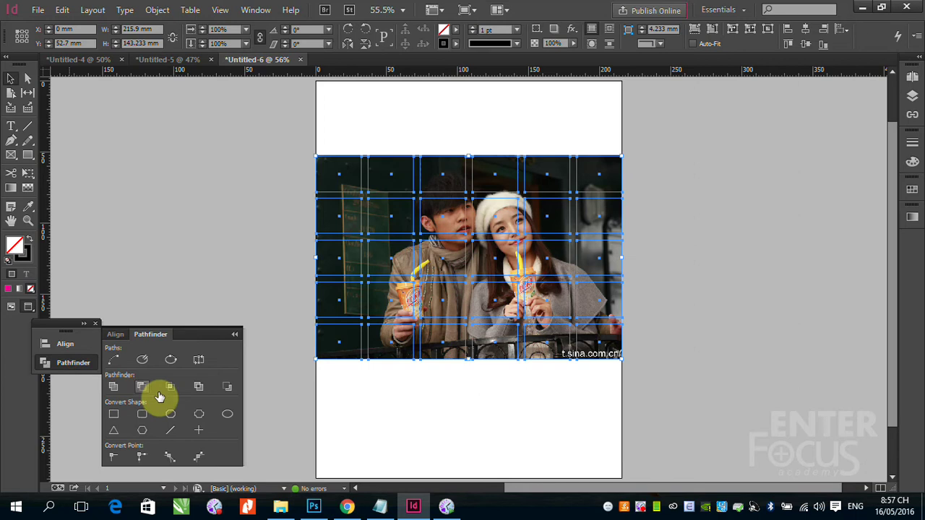
pyautogui.click(114, 388)
pyautogui.click(210, 247)
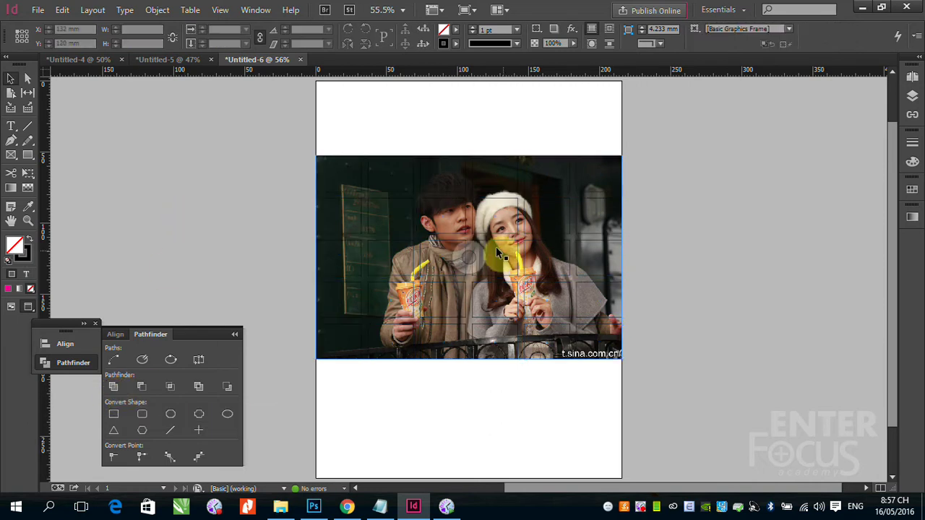
# Step: Switch the screen mode to Normal so guides and frame edges are shown
pyautogui.click(221, 9)
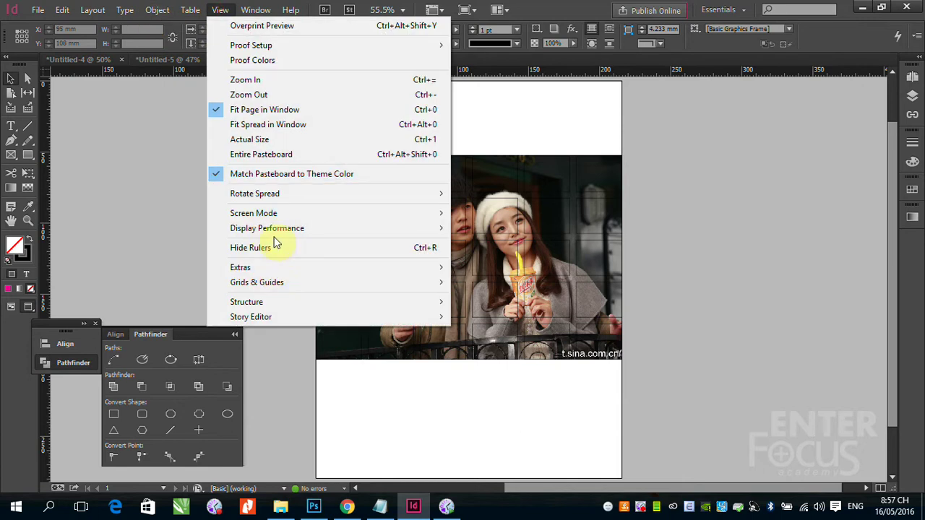
pyautogui.moveTo(415, 217)
pyautogui.click(488, 215)
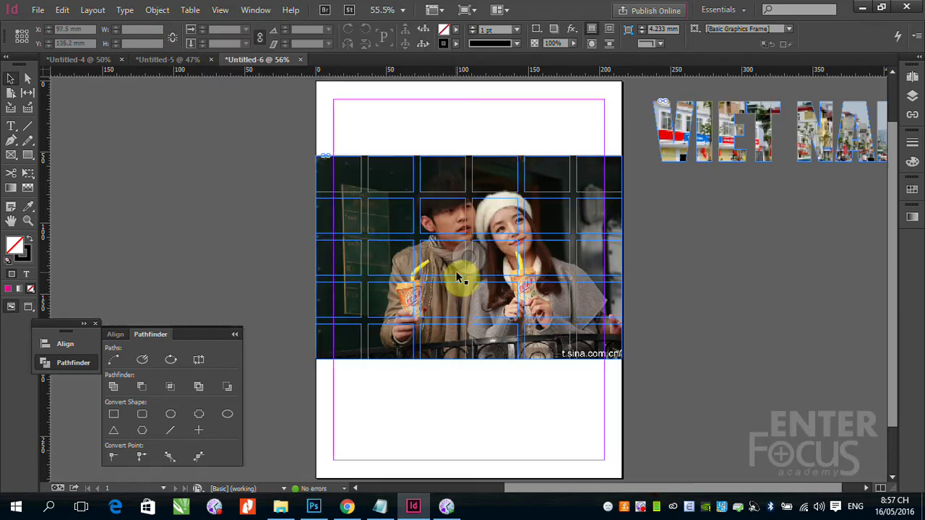
# Step: Move the couple photo out from under the combined rectangle grid and delete it, keeping the grid on the page
pyautogui.click(494, 249)
pyautogui.moveTo(711, 273); pyautogui.dragTo(740, 290)
pyautogui.click(415, 169)
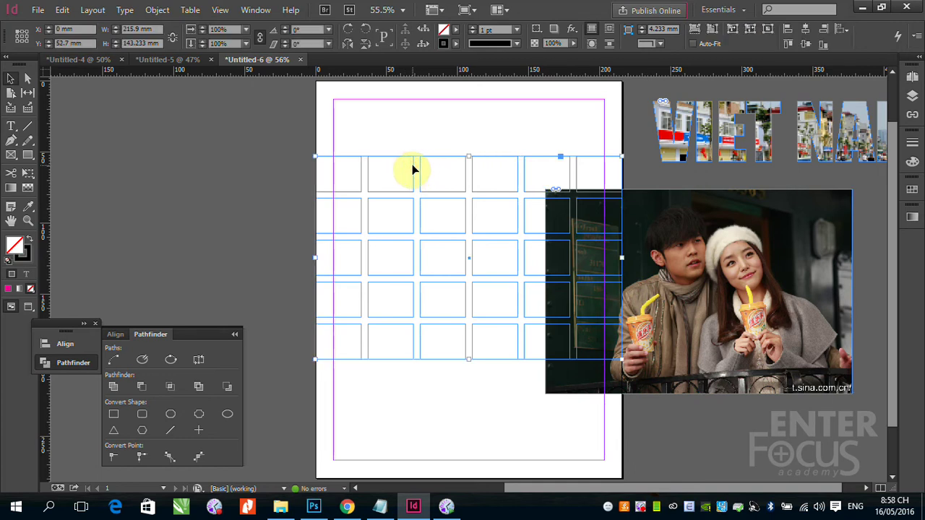
pyautogui.click(667, 271)
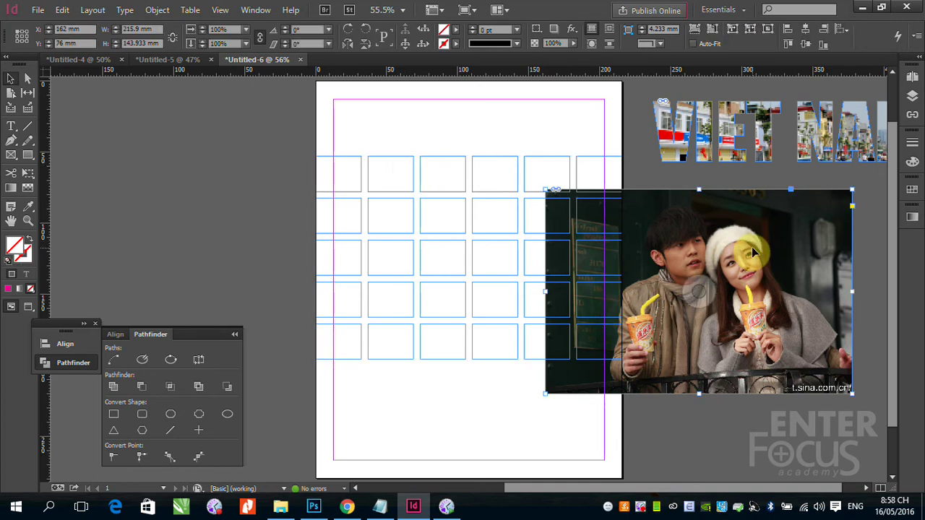
pyautogui.press('Delete')
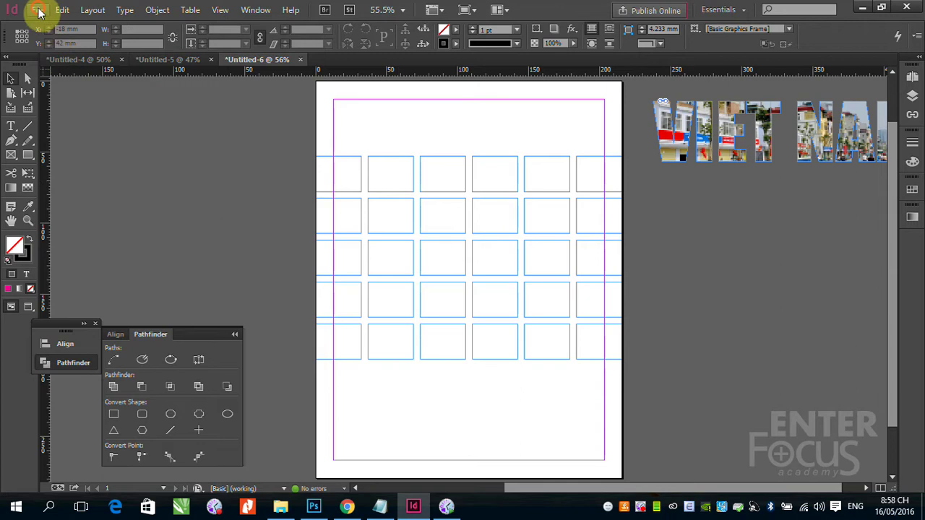
pyautogui.click(38, 9)
pyautogui.click(59, 199)
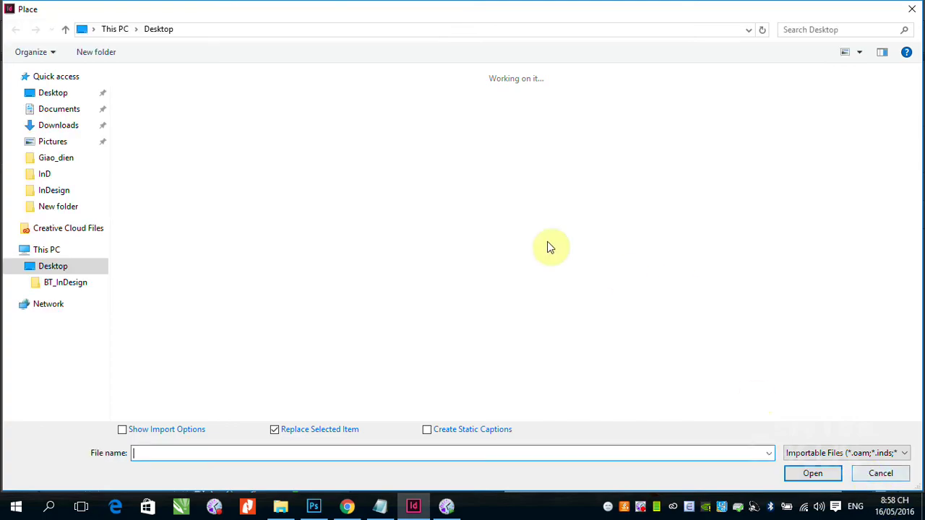
pyautogui.press('Escape')
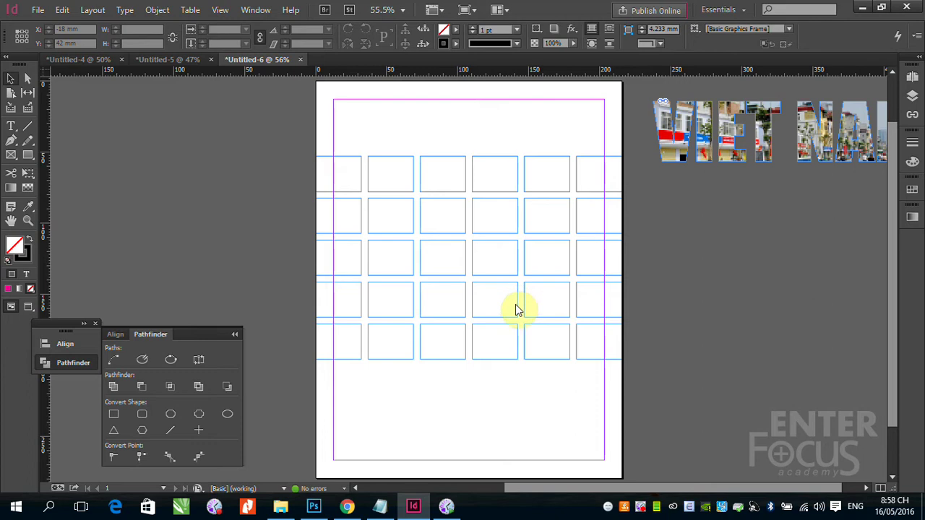
# Step: Place the JPG of the couple inside the combined rectangle grid and deselect the grid
pyautogui.click(511, 287)
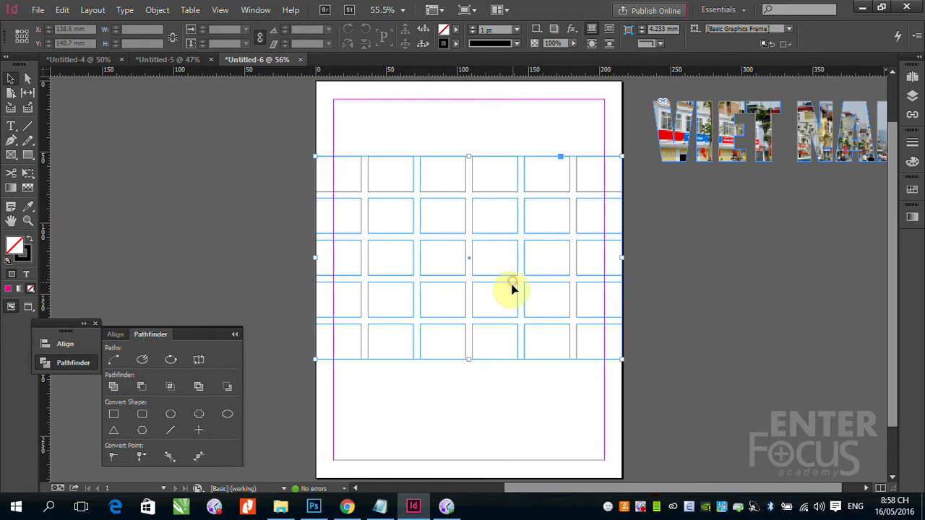
pyautogui.click(37, 10)
pyautogui.click(117, 197)
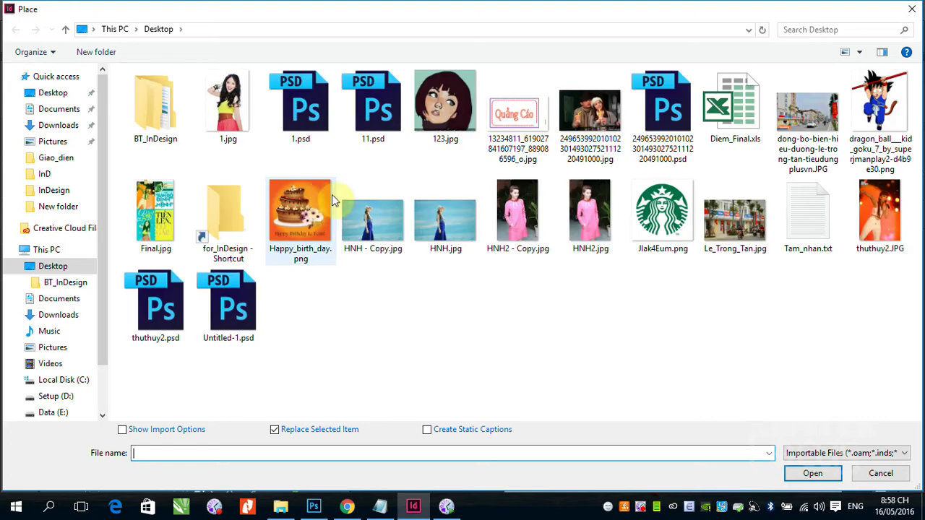
pyautogui.click(590, 119)
pyautogui.click(812, 474)
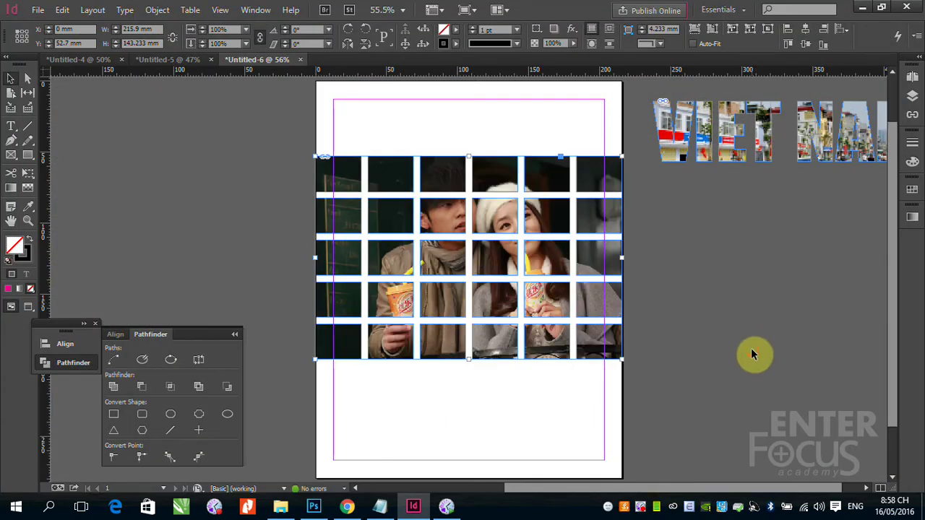
pyautogui.click(463, 410)
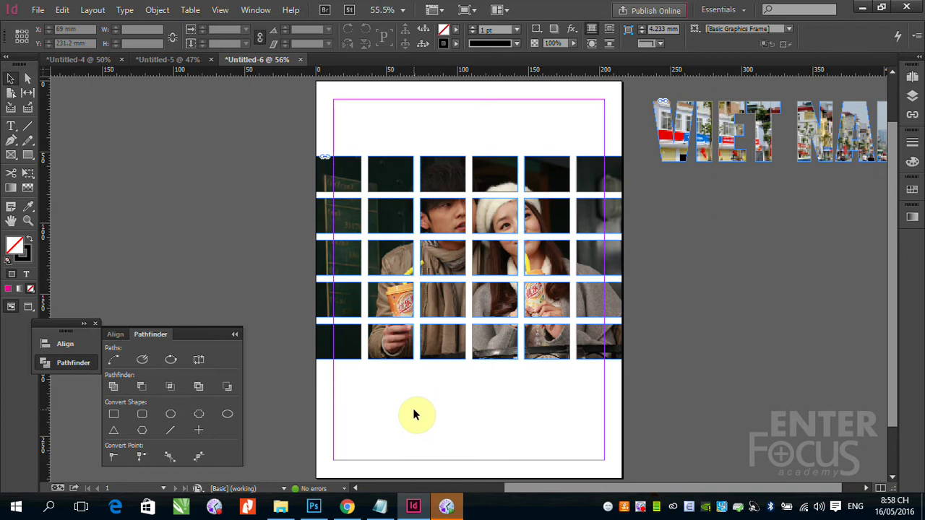
# Step: Delete the photo-filled rectangle grid from the page
pyautogui.click(465, 390)
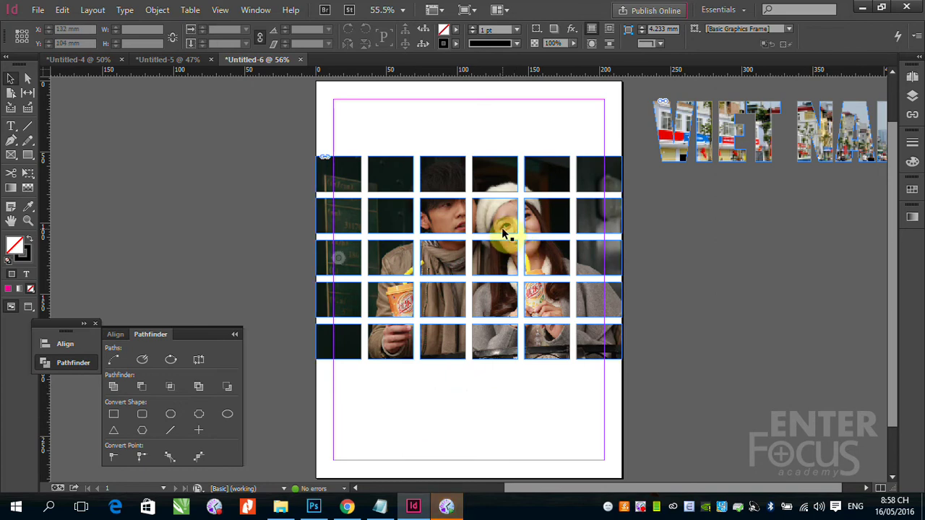
pyautogui.click(506, 228)
pyautogui.press('Delete')
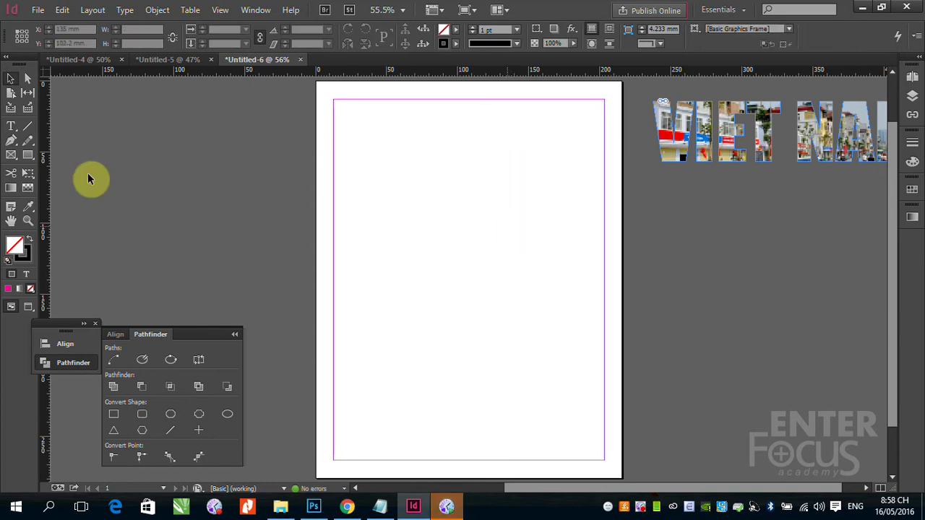
# Step: Draw a row of five equal circles about 192 mm wide across the page with the Ellipse tool
pyautogui.click(27, 154)
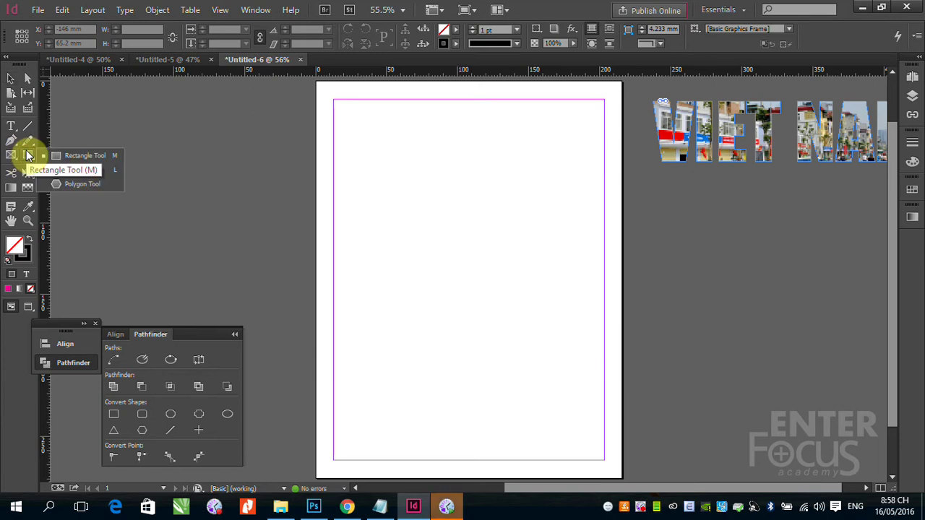
pyautogui.click(73, 169)
pyautogui.moveTo(340, 164); pyautogui.dragTo(612, 417)
pyautogui.press('Right')
pyautogui.press('Right')
pyautogui.press('Right')
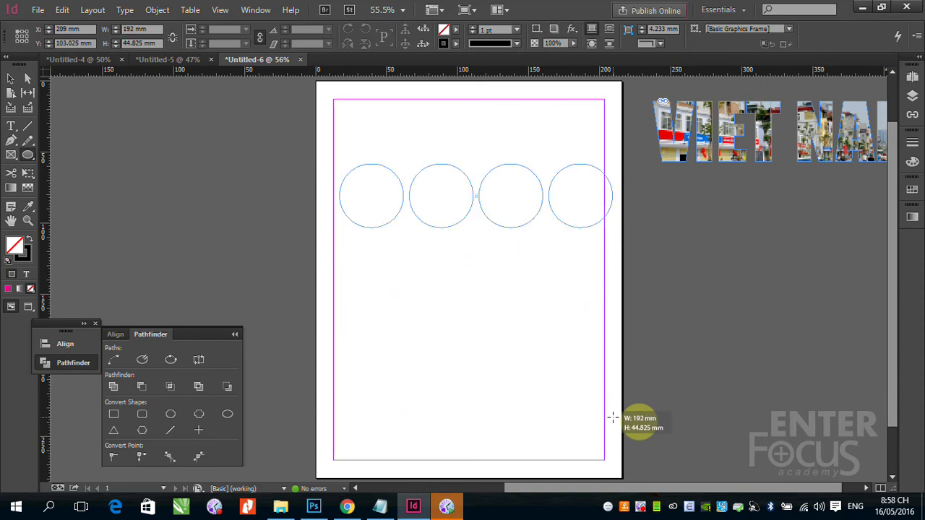
pyautogui.moveTo(612, 417); pyautogui.dragTo(612, 417)
pyautogui.press('Right')
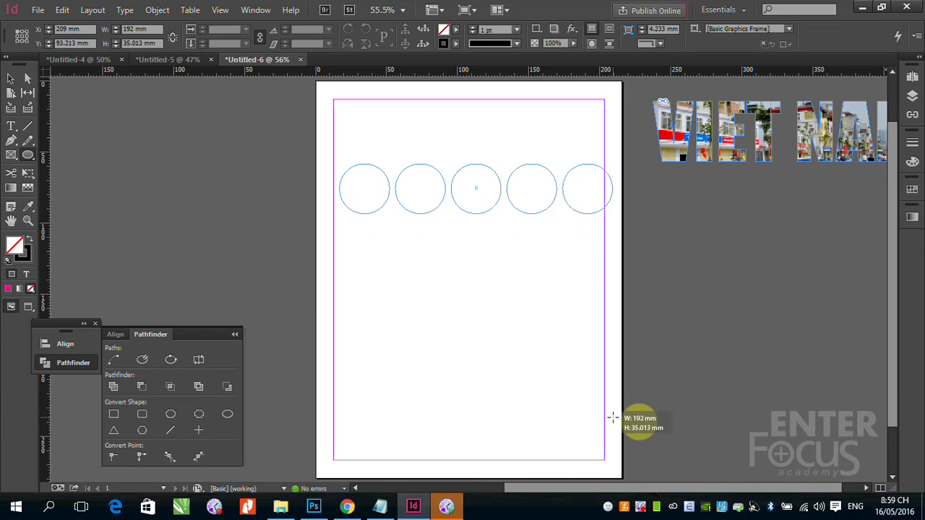
# Step: Extend the circle row being drawn to a grid of five rows and five columns, about 178.5 × 178.5 mm
pyautogui.press('Up')
pyautogui.press('Up')
pyautogui.moveTo(612, 417); pyautogui.dragTo(612, 417)
pyautogui.press('Up')
pyautogui.press('Up')
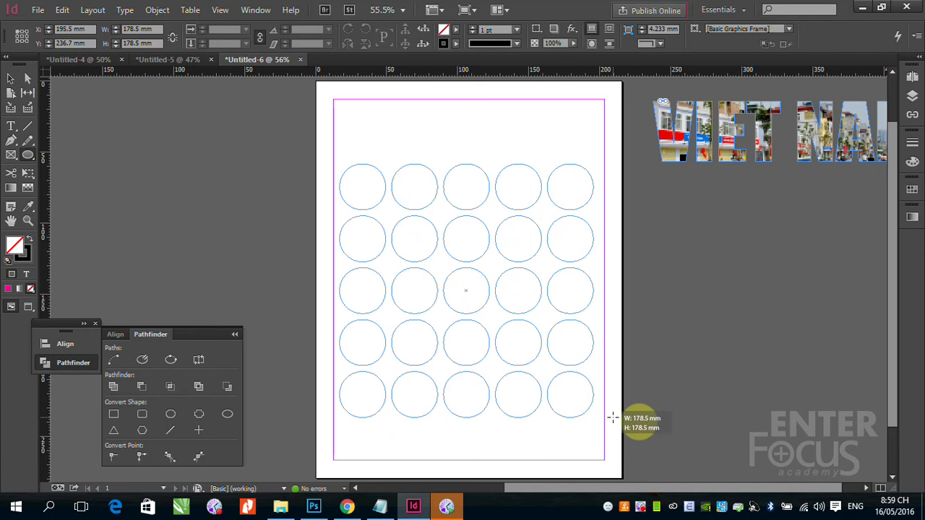
pyautogui.moveTo(613, 417); pyautogui.dragTo(613, 417)
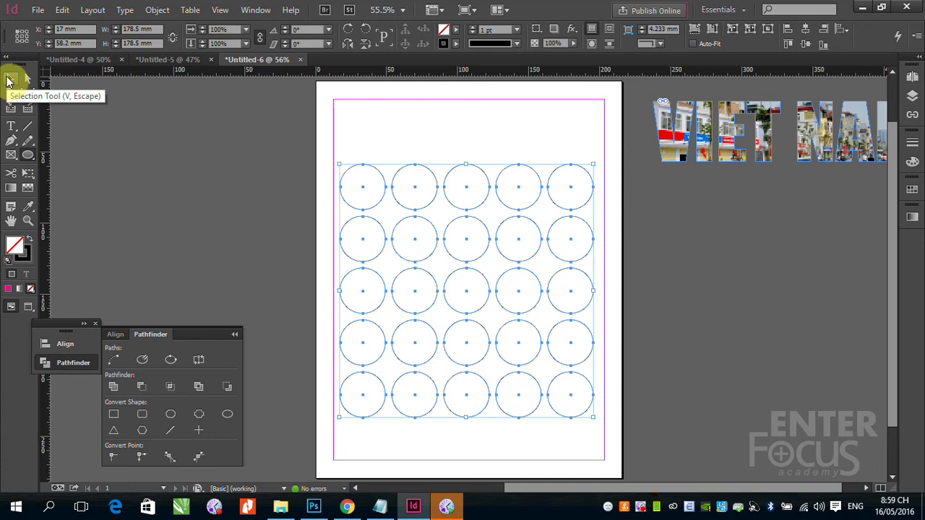
# Step: Combine all the grid circles into one shape with the Pathfinder Add operation and deselect it
pyautogui.click(9, 81)
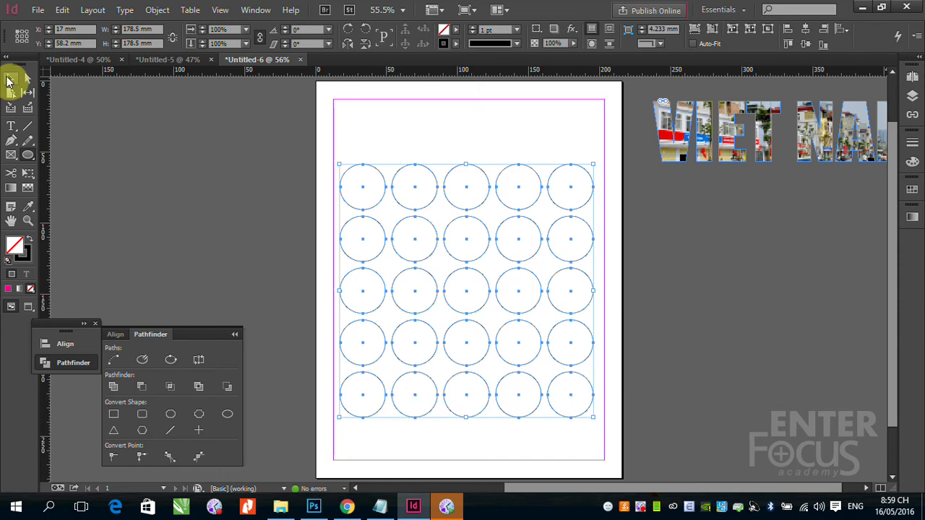
pyautogui.click(113, 389)
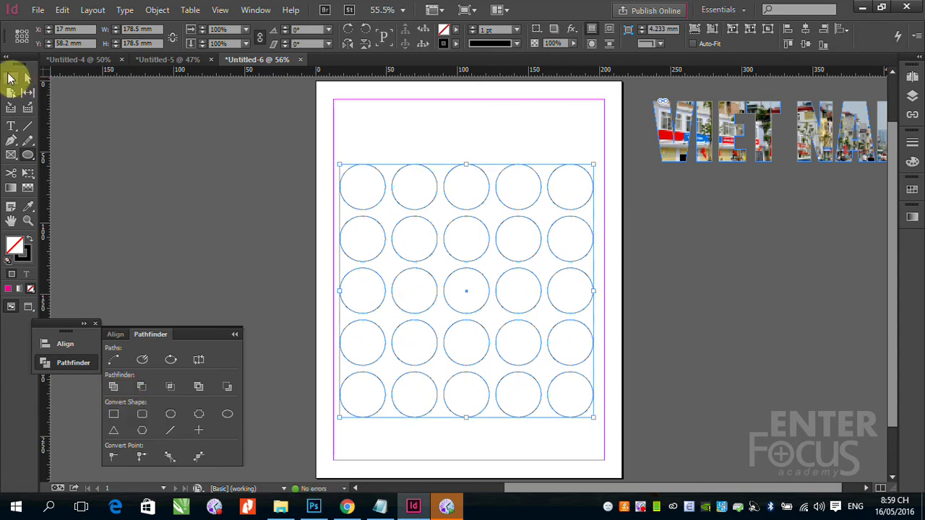
pyautogui.click(430, 141)
# Step: Place HNH2.jpg inside the combined circle grid
pyautogui.click(425, 209)
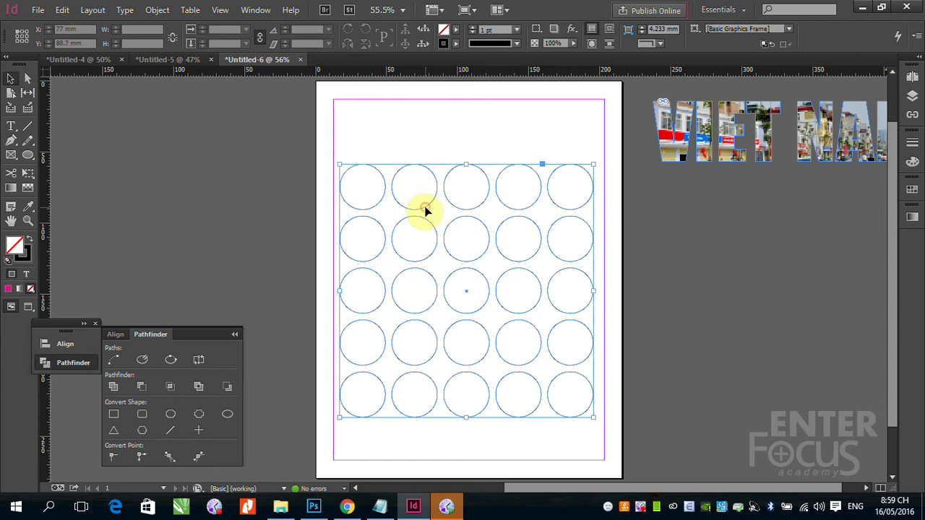
pyautogui.click(37, 10)
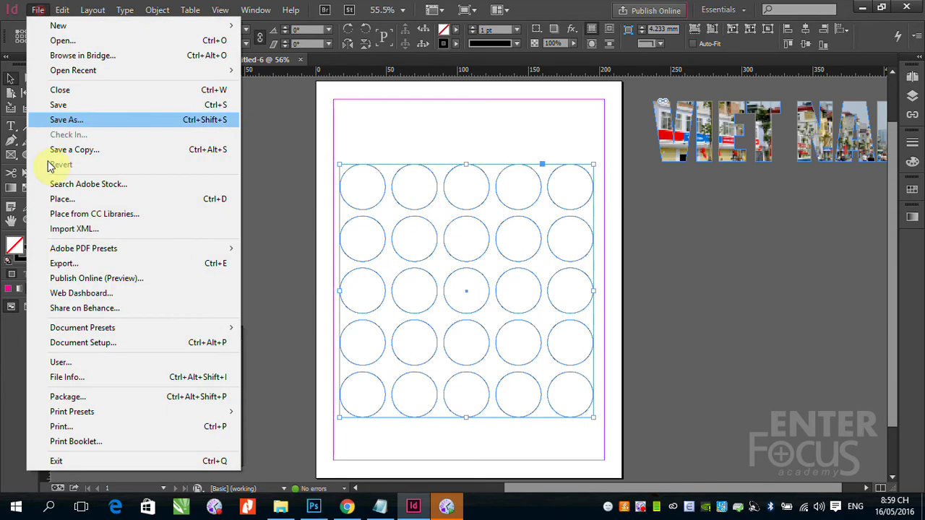
pyautogui.click(76, 203)
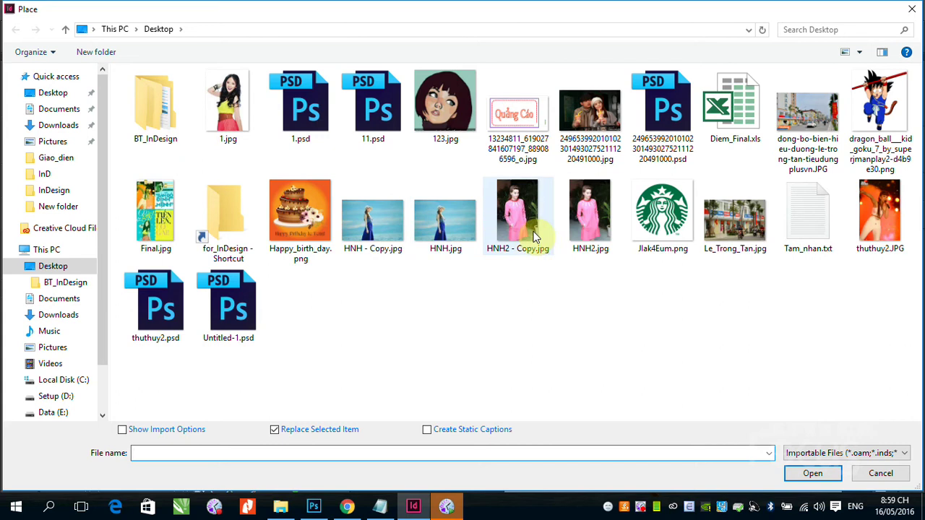
pyautogui.click(590, 217)
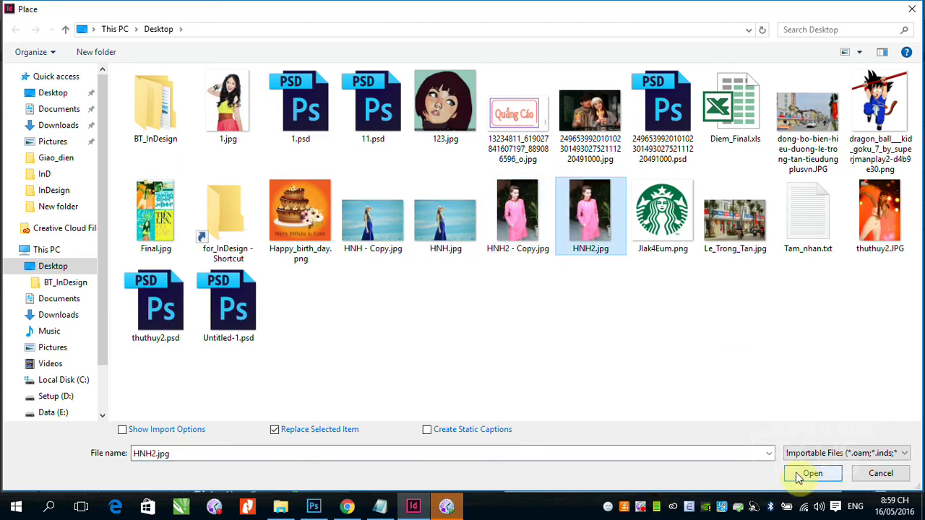
pyautogui.click(798, 477)
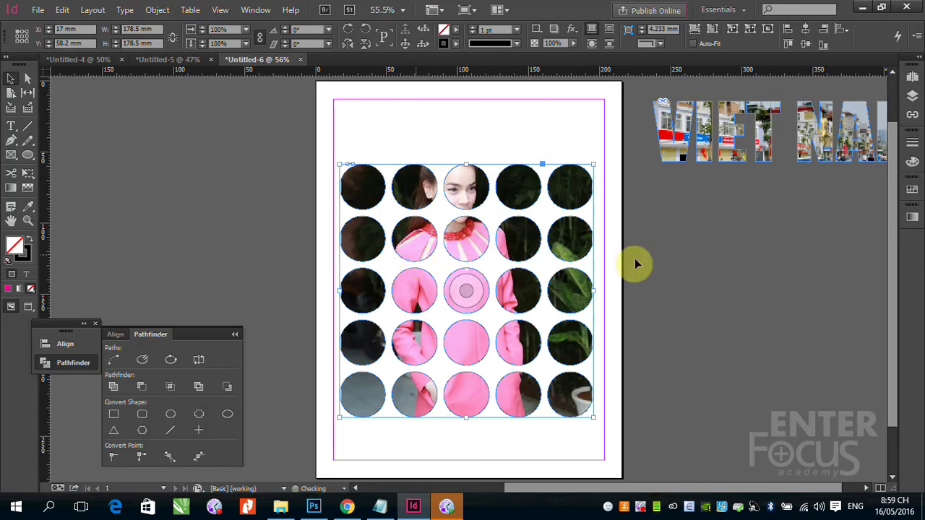
# Step: Delete the photo-filled circle grid from the page
pyautogui.click(696, 288)
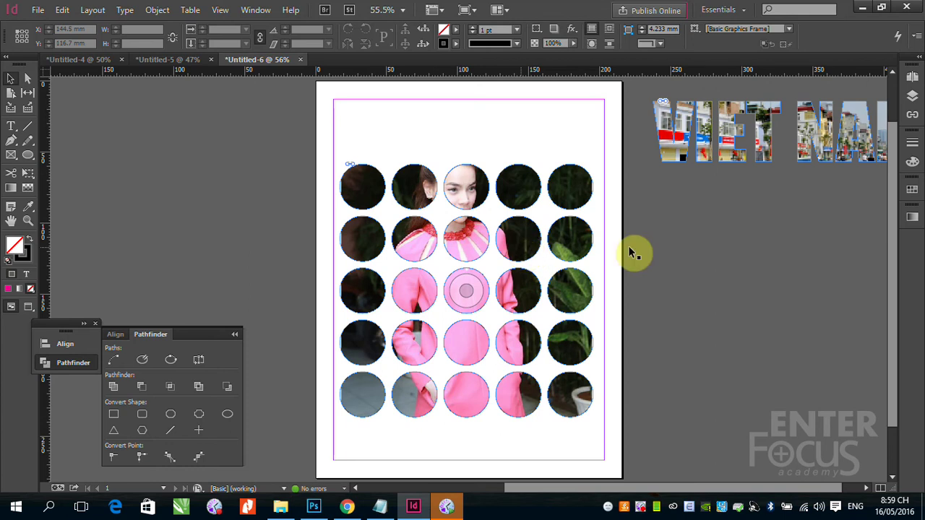
pyautogui.click(513, 191)
pyautogui.press('Delete')
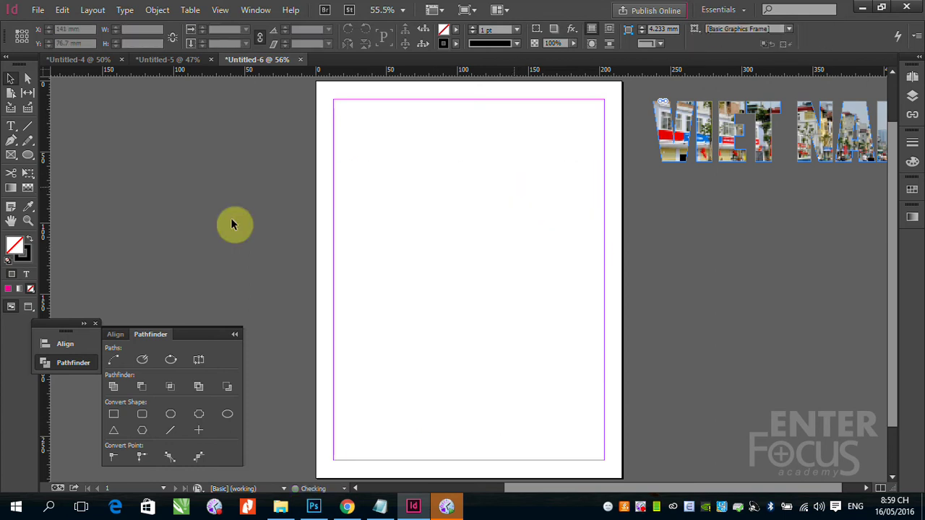
# Step: Draw three overlapping circles about 117.5, 95.25 and 41.5 mm in diameter, rising from the page's middle to its upper right
pyautogui.click(27, 154)
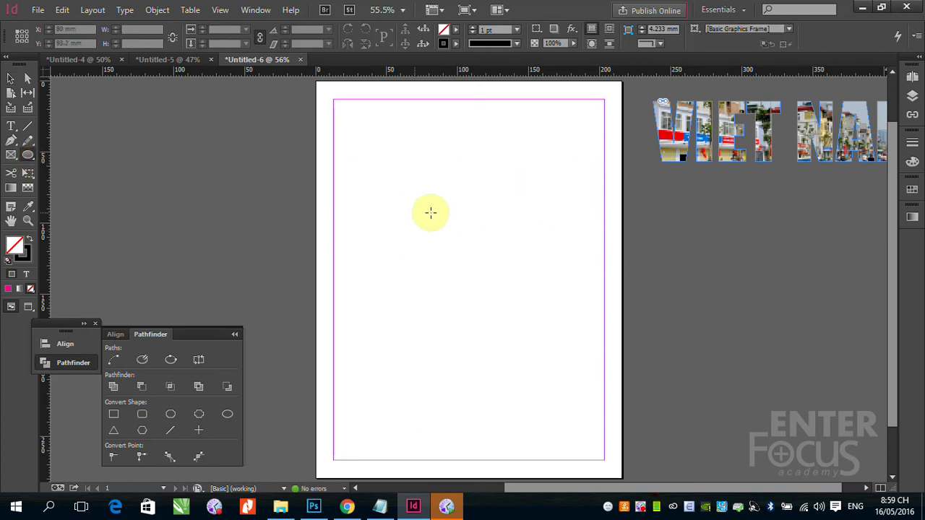
pyautogui.moveTo(390, 214)
pyautogui.mouseDown()
pyautogui.moveTo(502, 351)
pyautogui.moveTo(557, 399)
pyautogui.mouseUp()
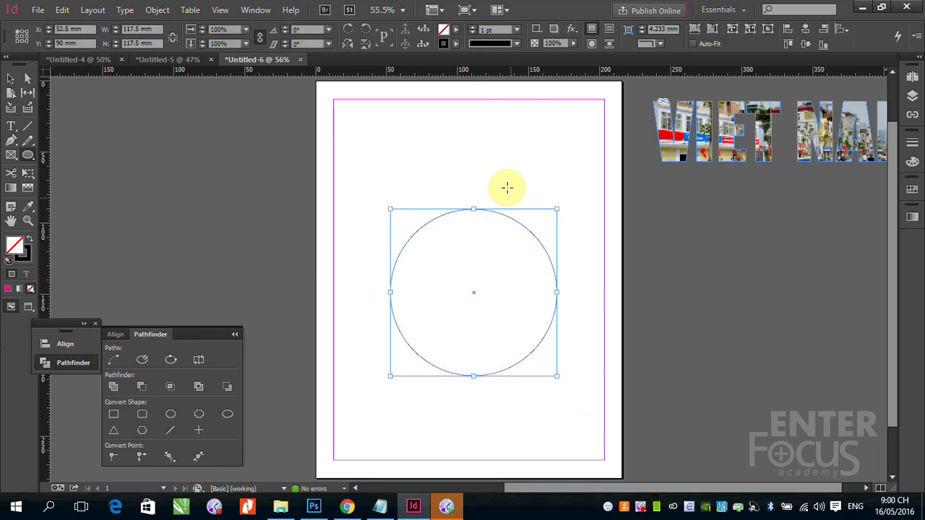
pyautogui.moveTo(474, 149); pyautogui.dragTo(568, 287)
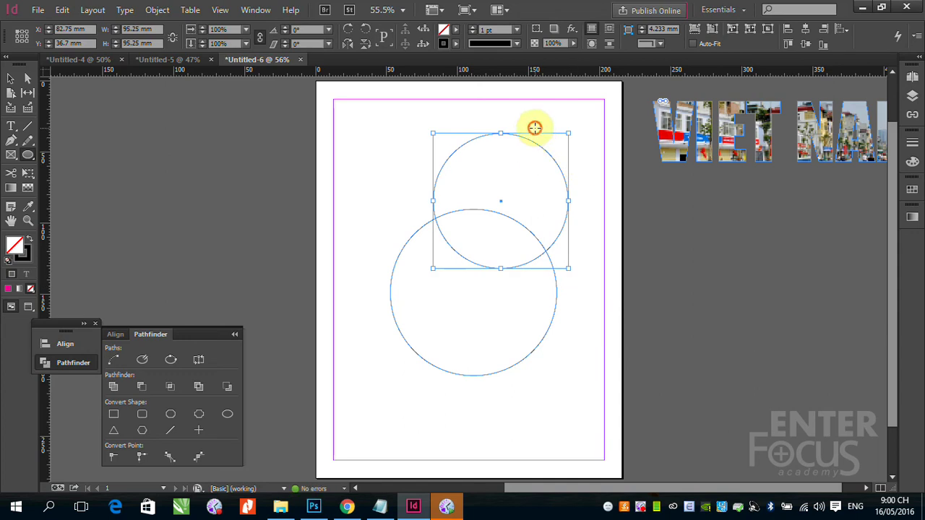
pyautogui.moveTo(533, 128); pyautogui.dragTo(595, 198)
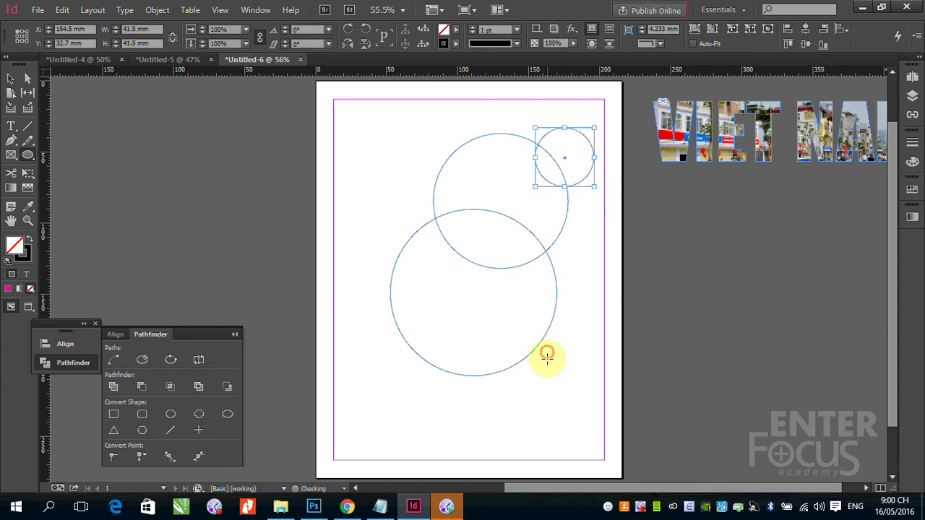
# Step: Add circles about 33 mm at the page's lower right, 28 mm at its upper left and 57 mm overlapping the large circle's lower left
pyautogui.moveTo(547, 356); pyautogui.dragTo(600, 419)
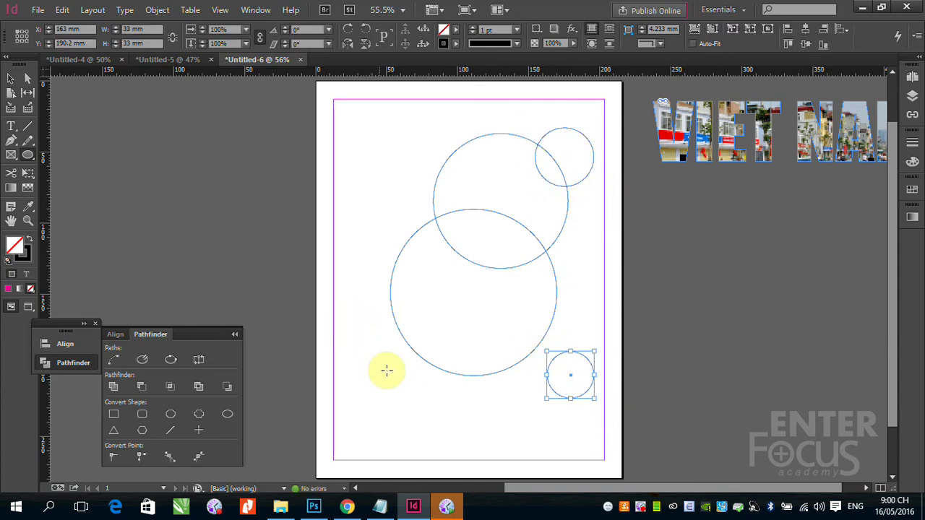
pyautogui.moveTo(391, 182); pyautogui.dragTo(430, 227)
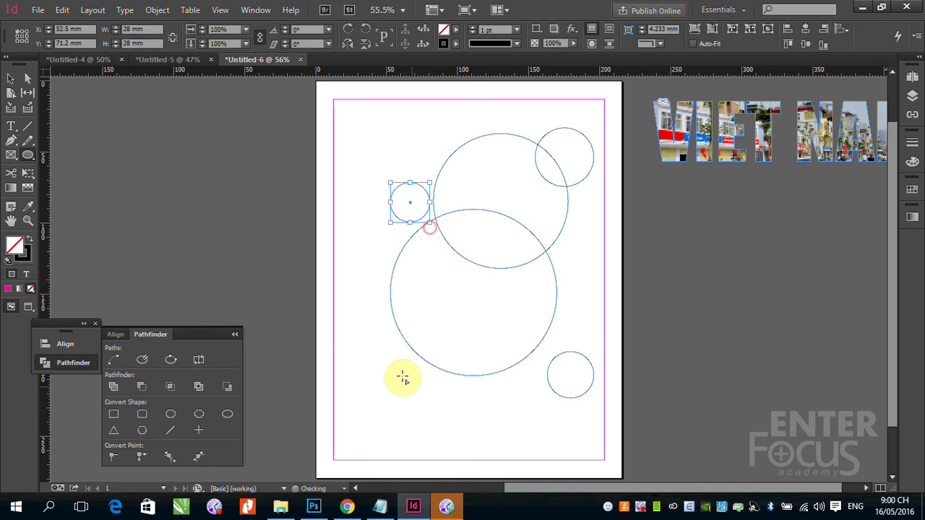
pyautogui.moveTo(393, 348); pyautogui.dragTo(477, 429)
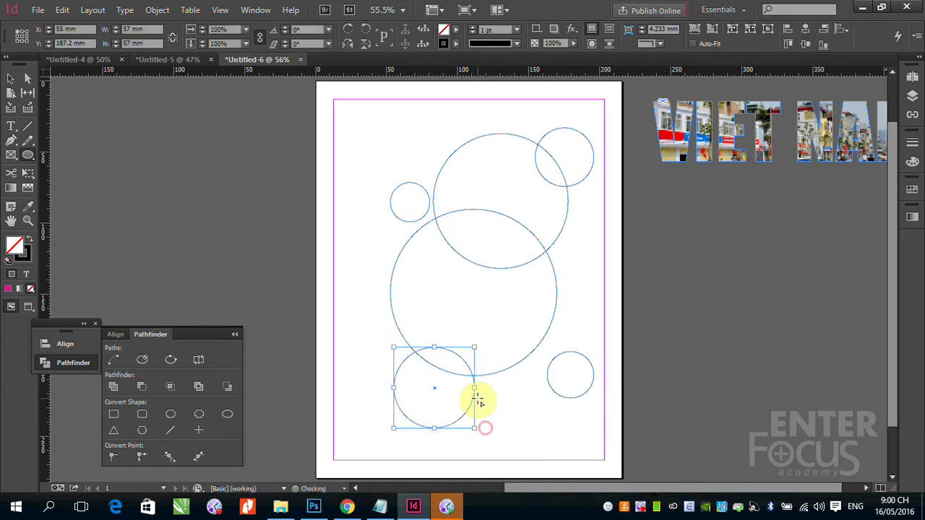
# Step: Select all six circles on the page and combine them into one compound shape with the Pathfinder Add operation
pyautogui.click(11, 78)
pyautogui.moveTo(316, 120); pyautogui.dragTo(586, 434)
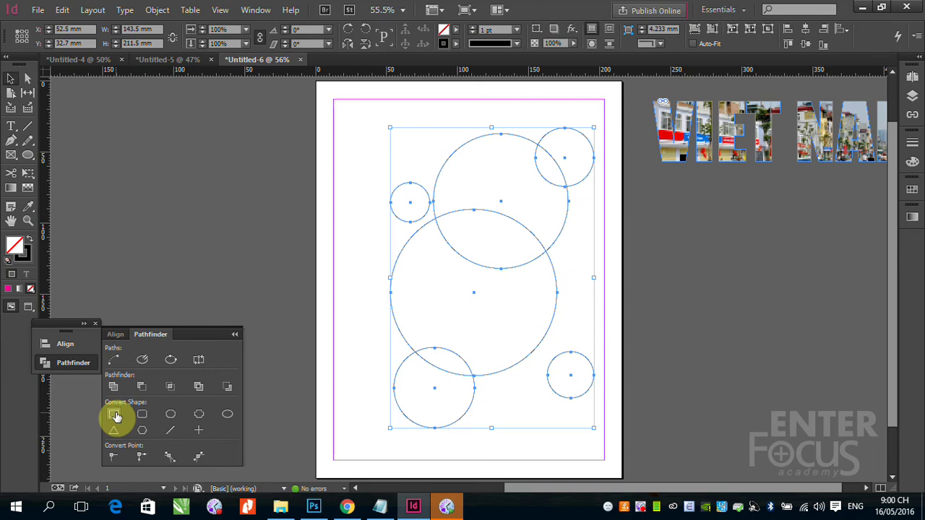
pyautogui.click(113, 384)
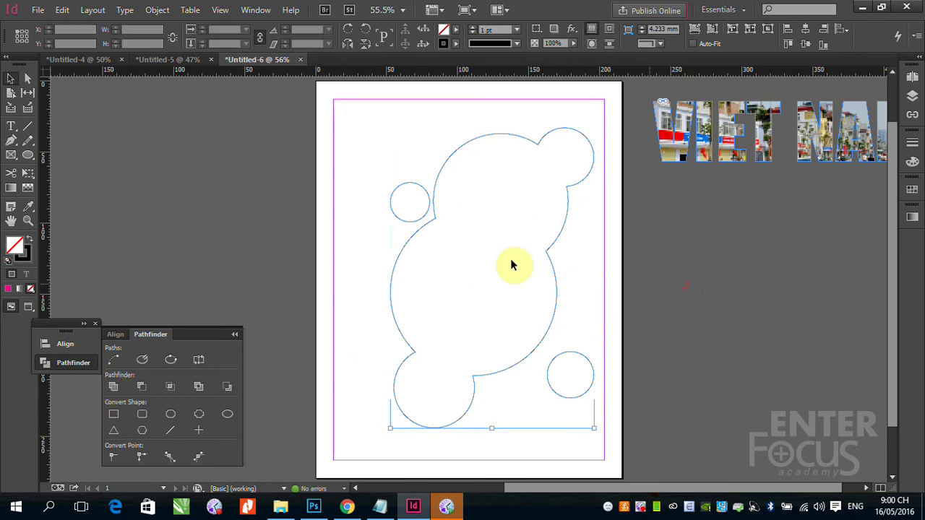
pyautogui.click(459, 237)
pyautogui.click(467, 147)
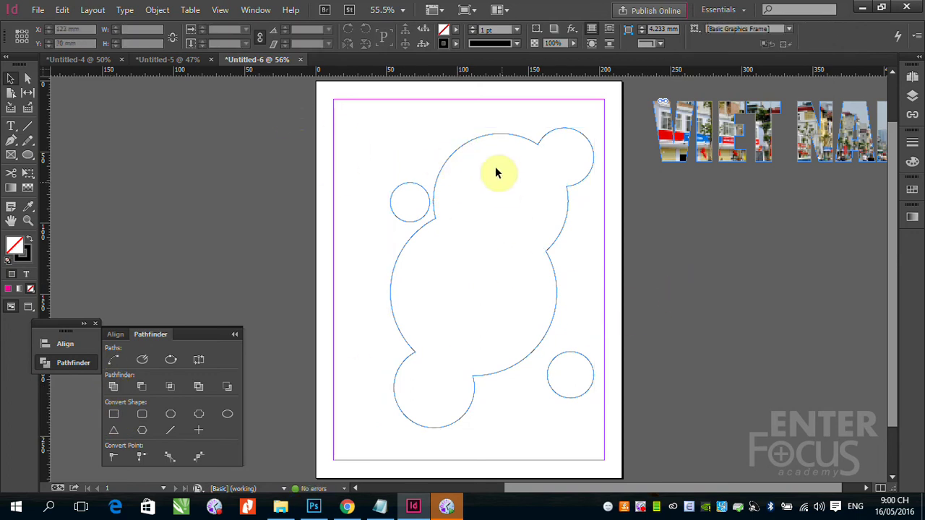
# Step: Place HNH2.jpg inside the combined circle shape, then deselect it
pyautogui.click(463, 149)
pyautogui.click(38, 9)
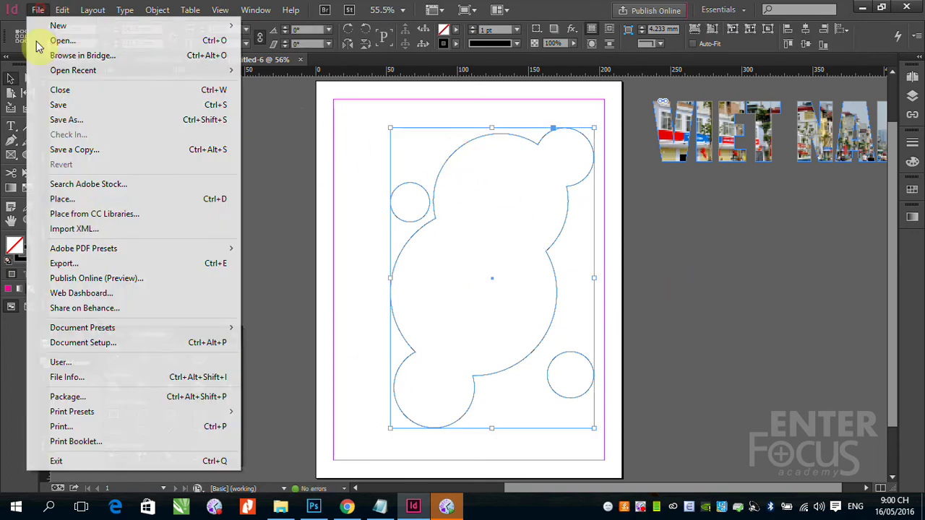
pyautogui.click(77, 199)
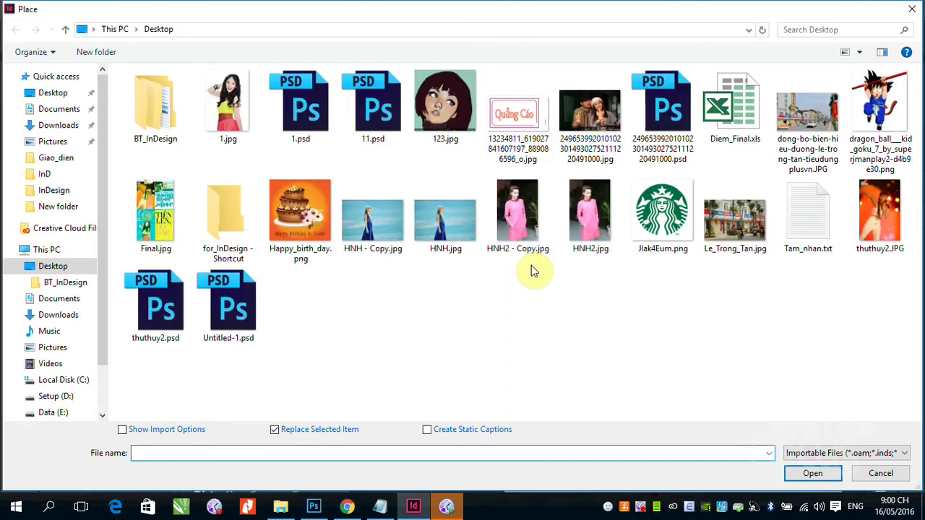
pyautogui.click(590, 214)
pyautogui.click(798, 473)
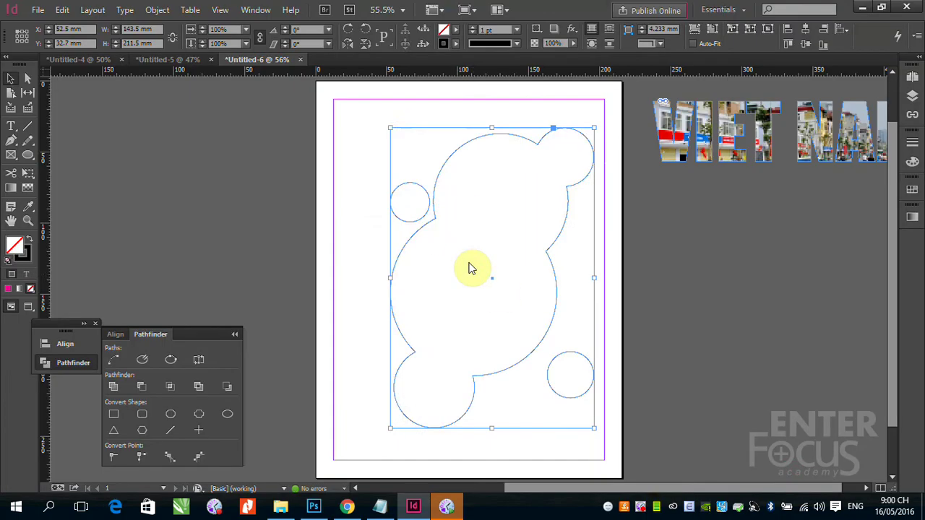
pyautogui.click(473, 273)
pyautogui.click(726, 342)
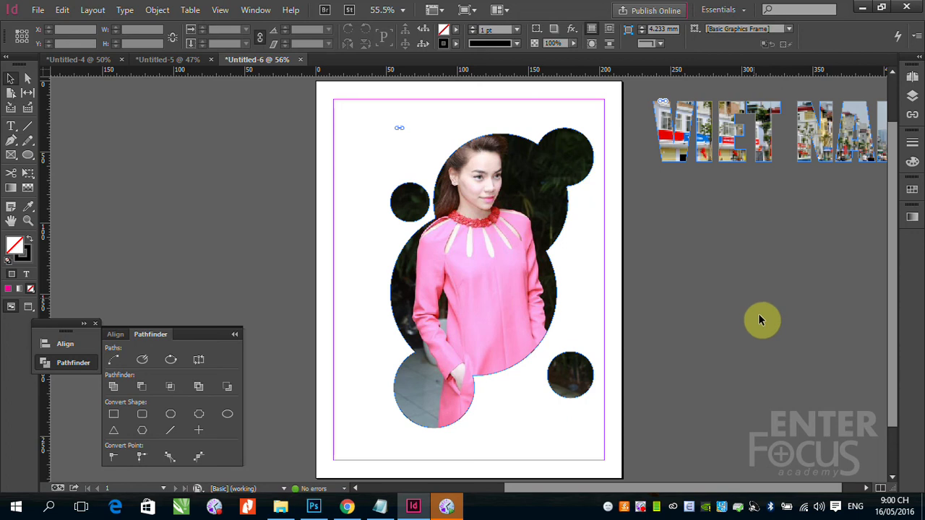
pyautogui.click(641, 508)
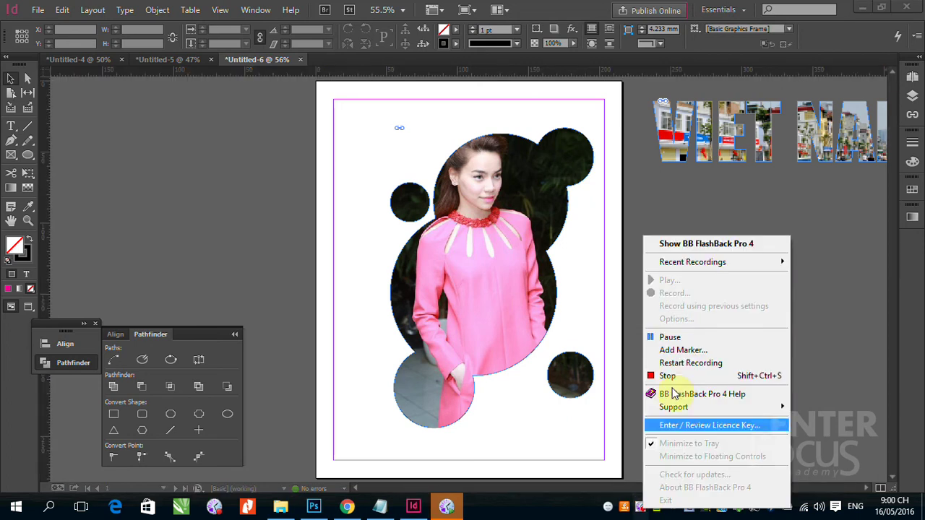